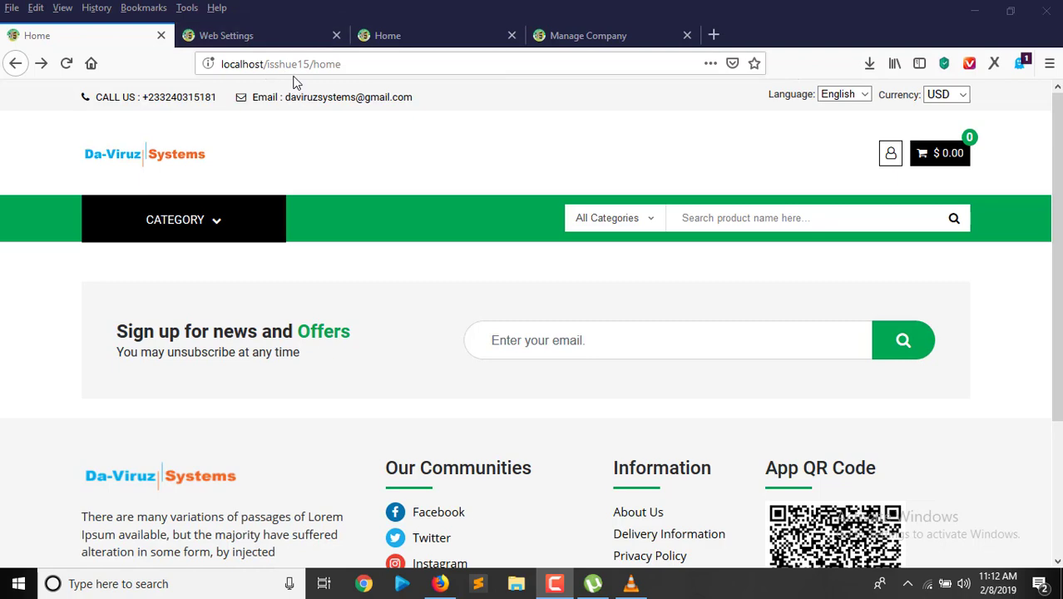
# Check the updated web settings page, then return to the local store home page.
pyautogui.click(242, 38)
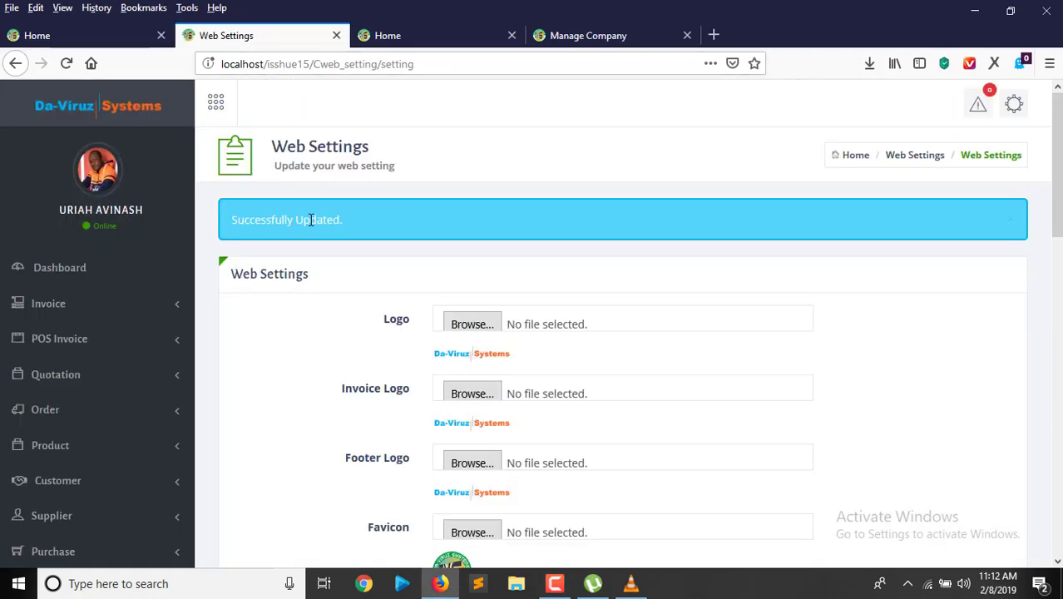
pyautogui.click(458, 36)
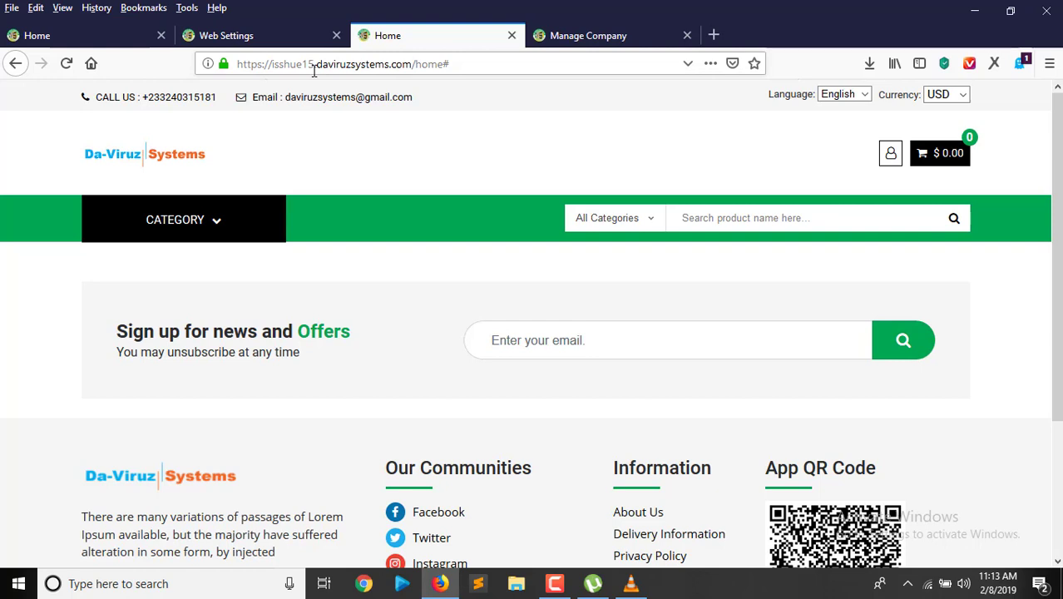
pyautogui.hotkey('ctrl', '1')
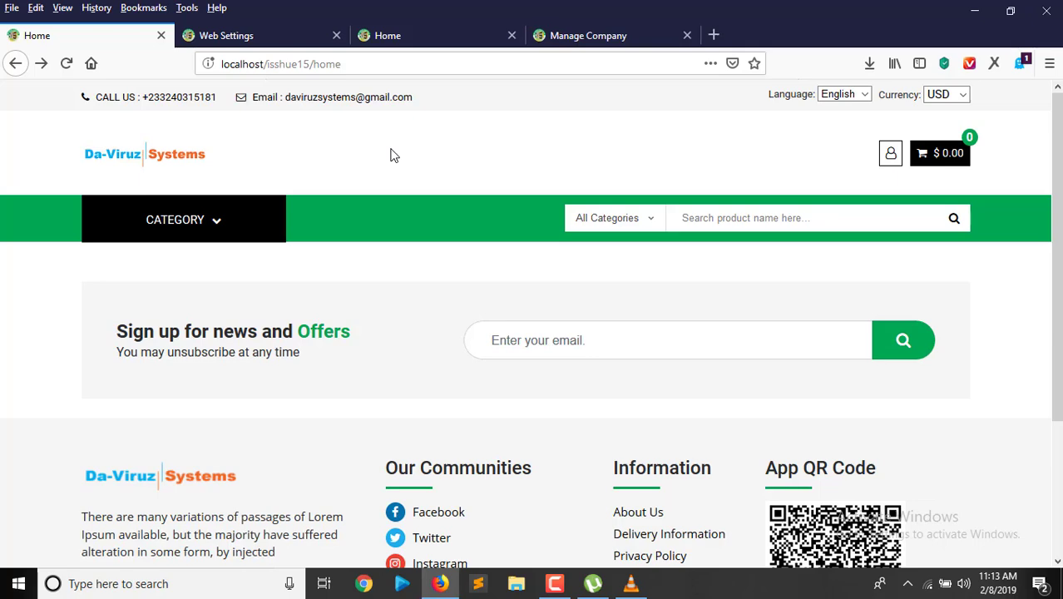
# Load nakroteck.net:8443 in the Manage Company tab and log in to Plesk.
pyautogui.click(587, 36)
pyautogui.click(468, 73)
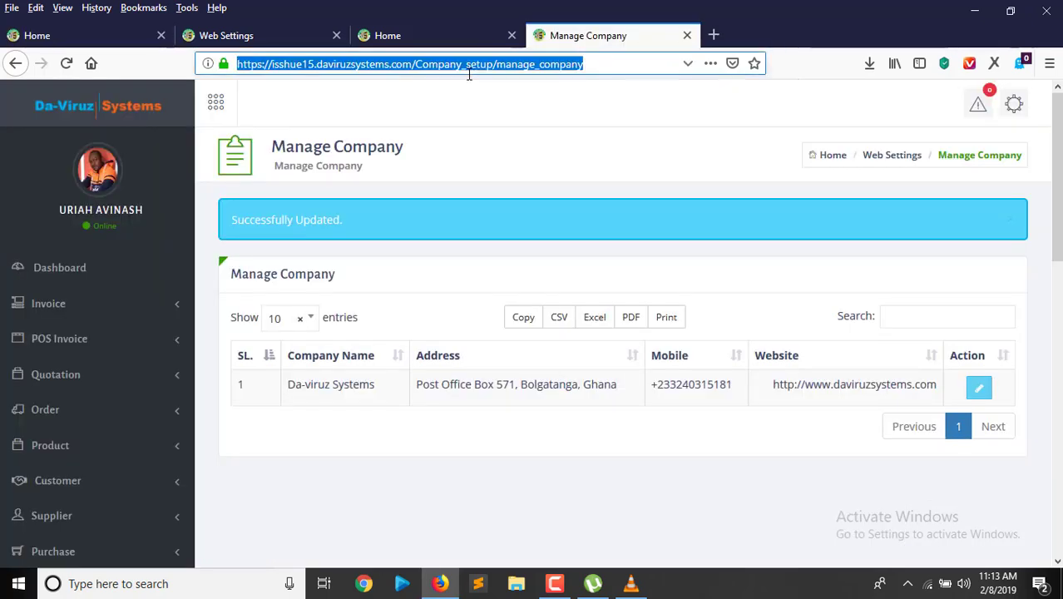
pyautogui.write('na')
pyautogui.press('Return')
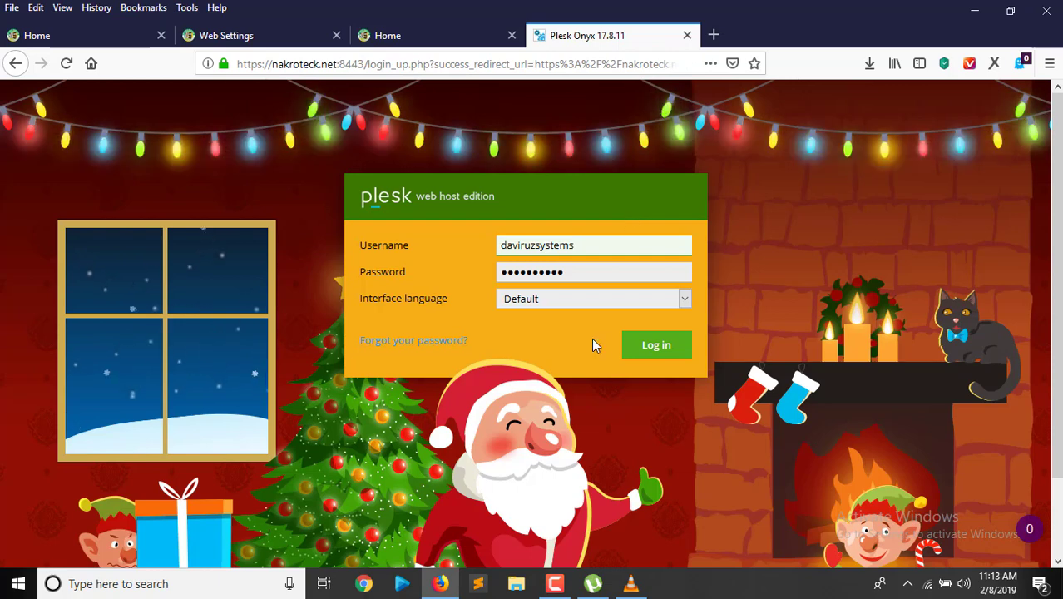
pyautogui.click(654, 349)
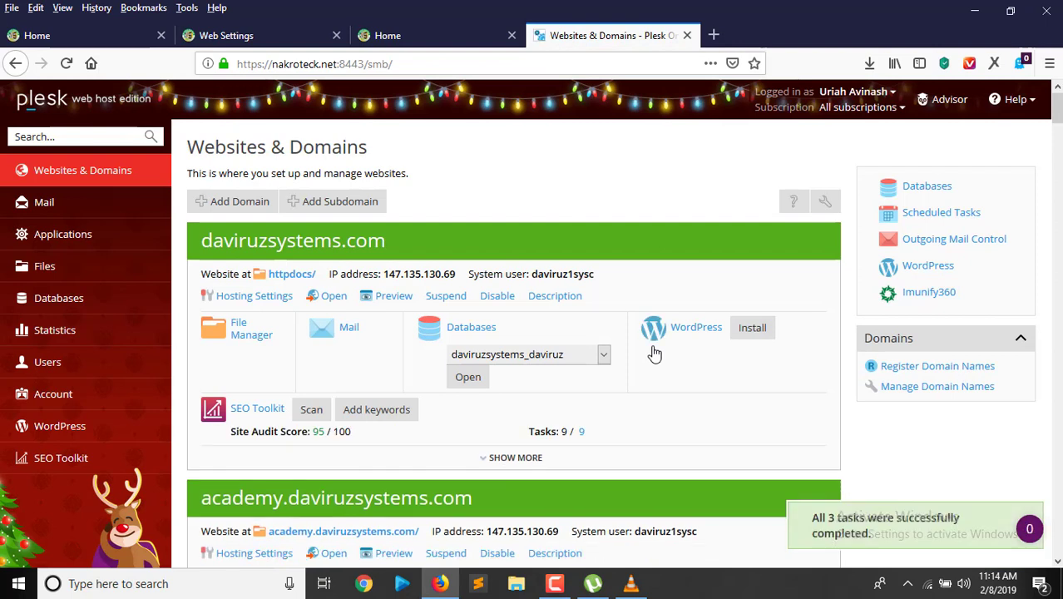
# Add subdomain 'isshue' with Let's Encrypt and document root isshue.daviruzsystems.com.
pyautogui.click(334, 210)
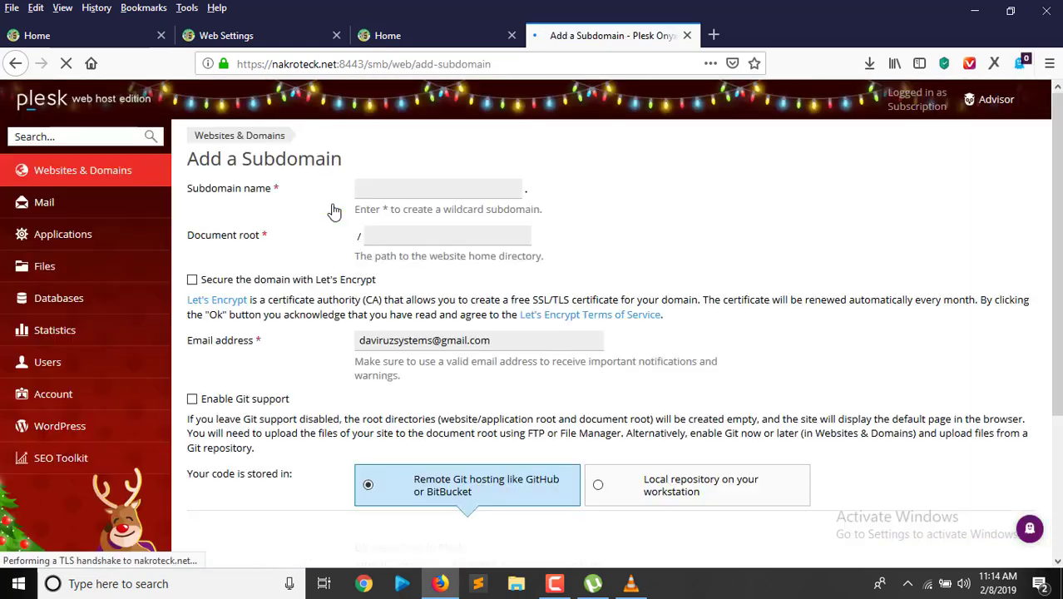
pyautogui.click(453, 191)
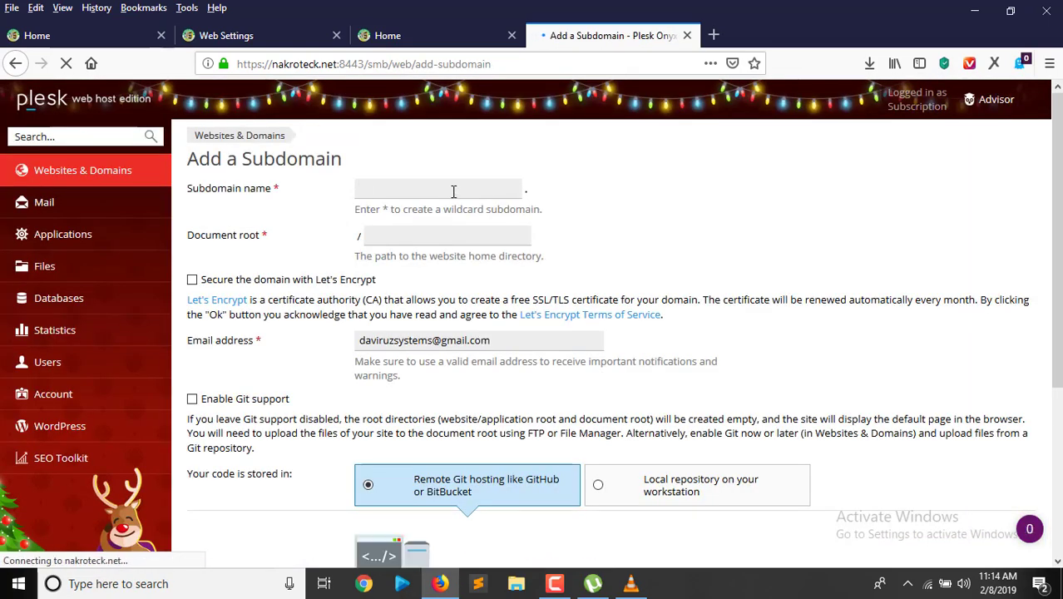
pyautogui.write('isshue')
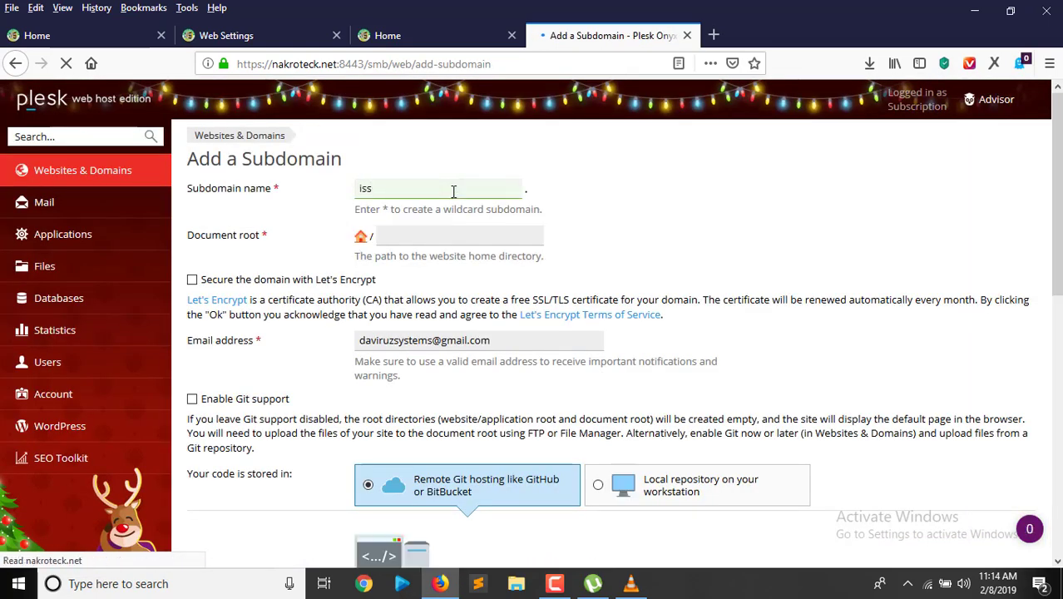
pyautogui.click(514, 318)
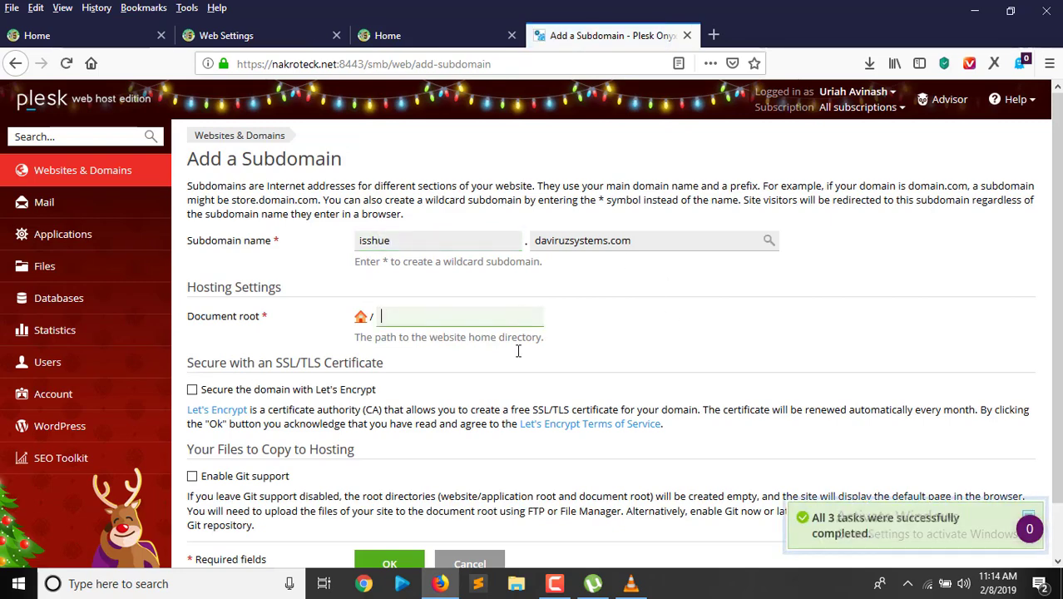
pyautogui.click(192, 391)
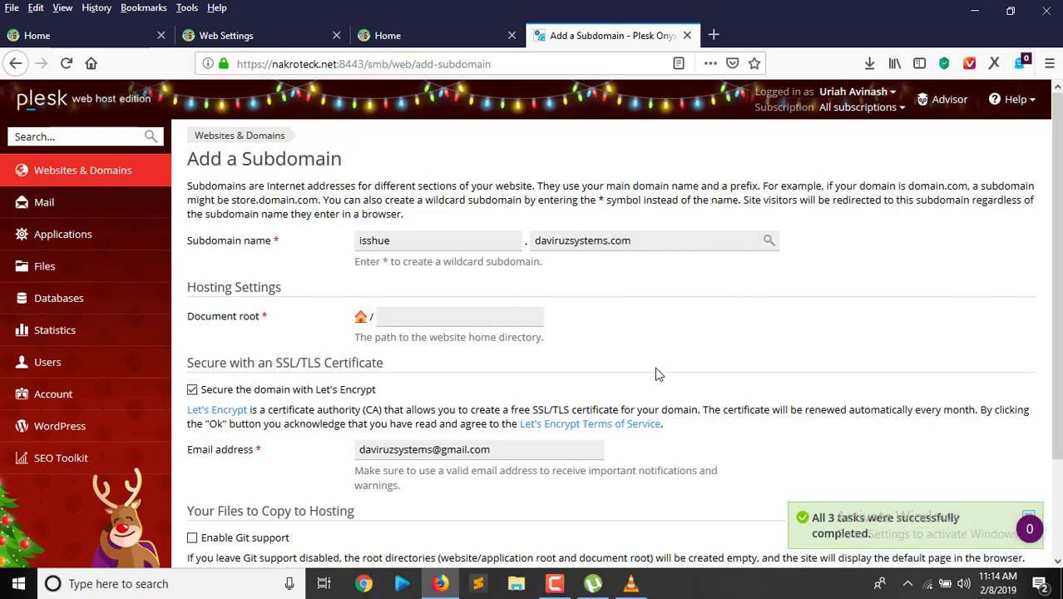
pyautogui.scroll(-2, 657, 372)
pyautogui.scroll(-1, 680, 215)
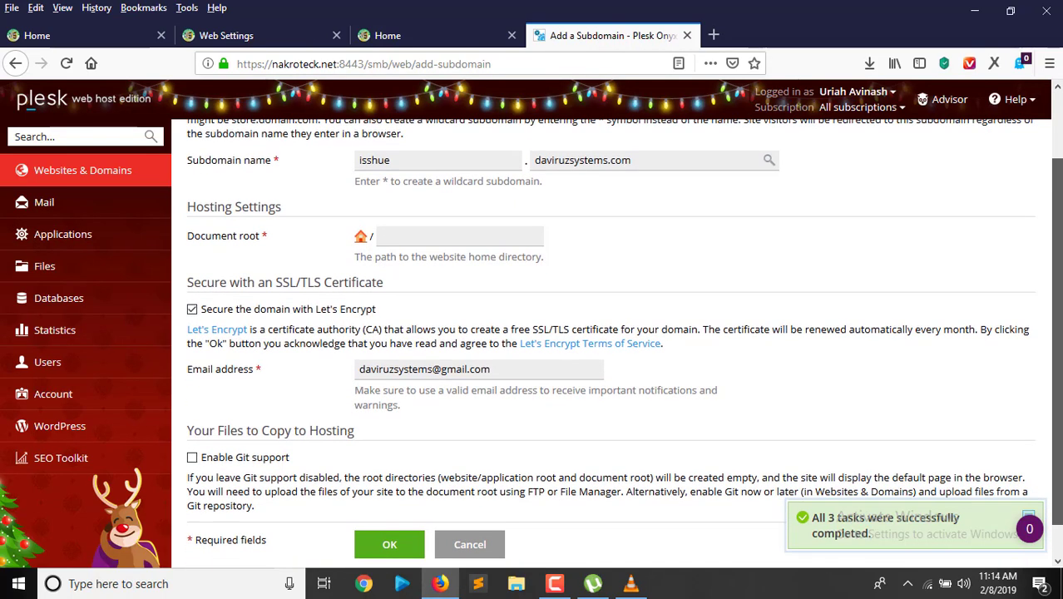
pyautogui.click(478, 235)
pyautogui.write('isshue')
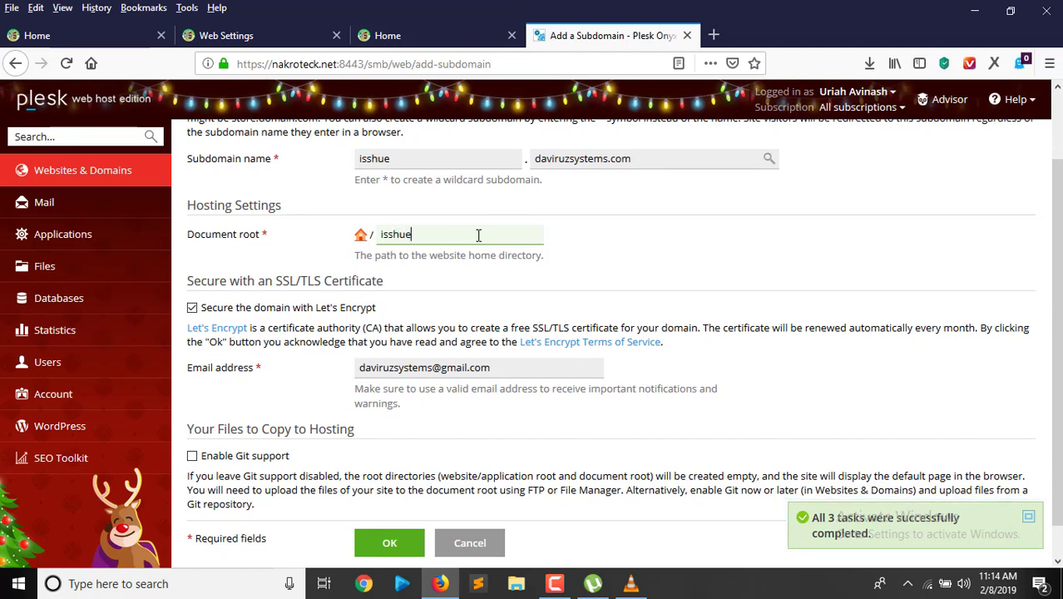
pyautogui.write('.daviruz')
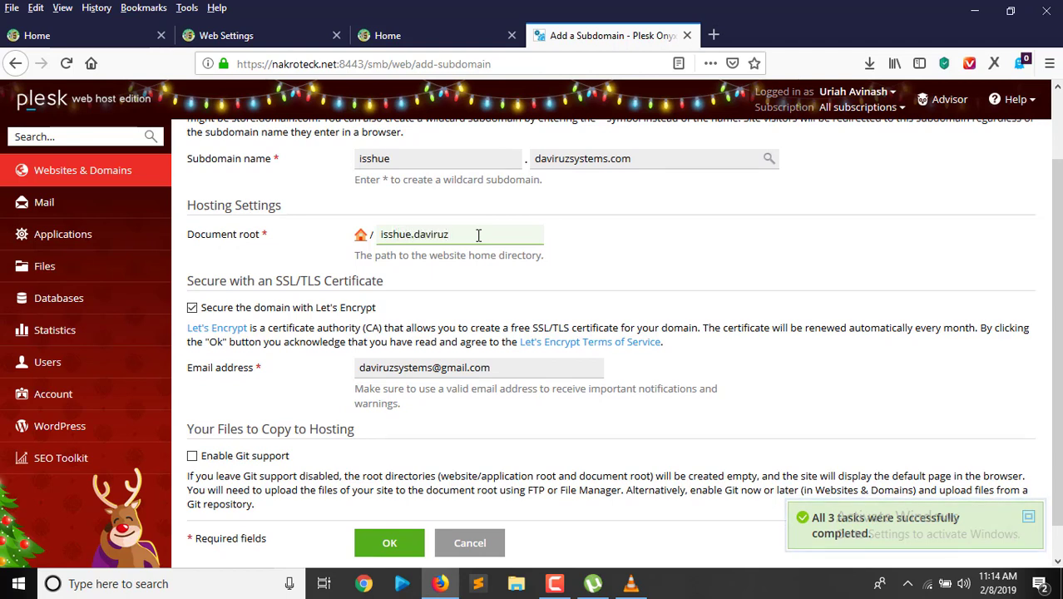
pyautogui.write('systems.com')
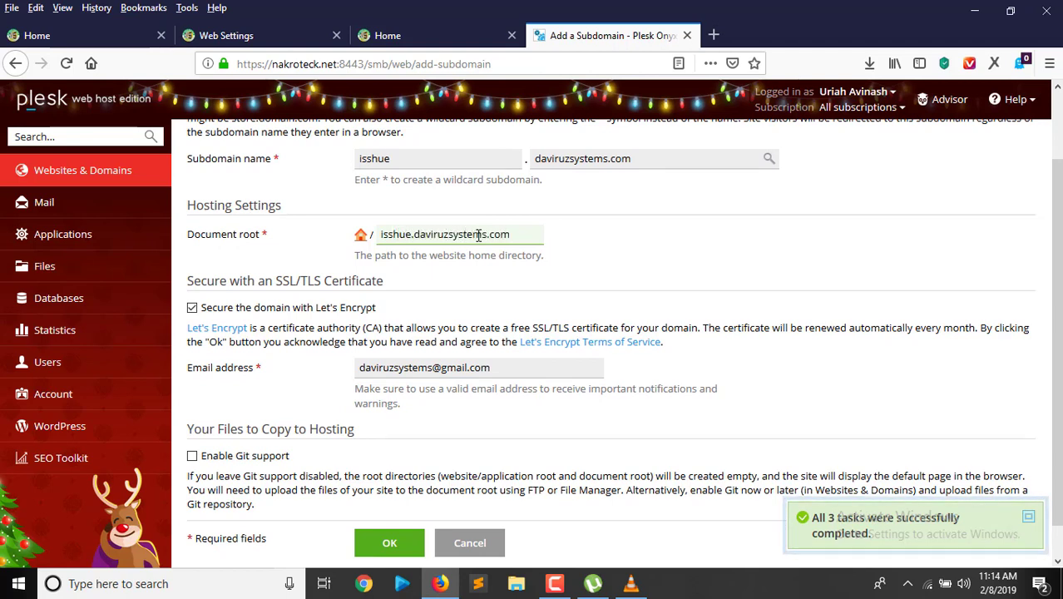
pyautogui.click(403, 549)
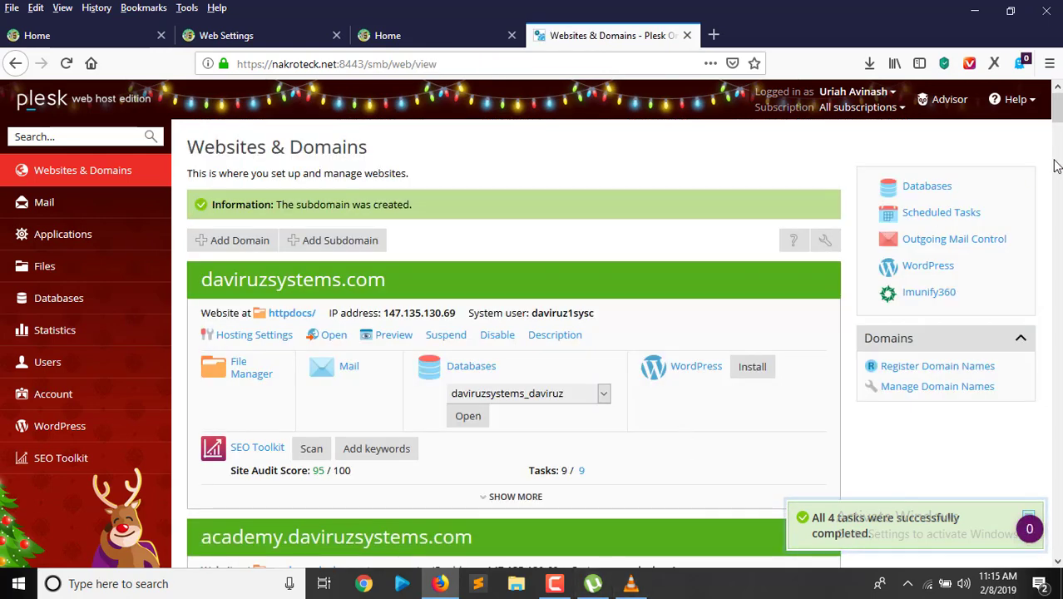
# Open the isshue.daviruzsystems.com folder link in a new tab and switch to its File Manager.
pyautogui.moveTo(1059, 123); pyautogui.dragTo(1057, 359)
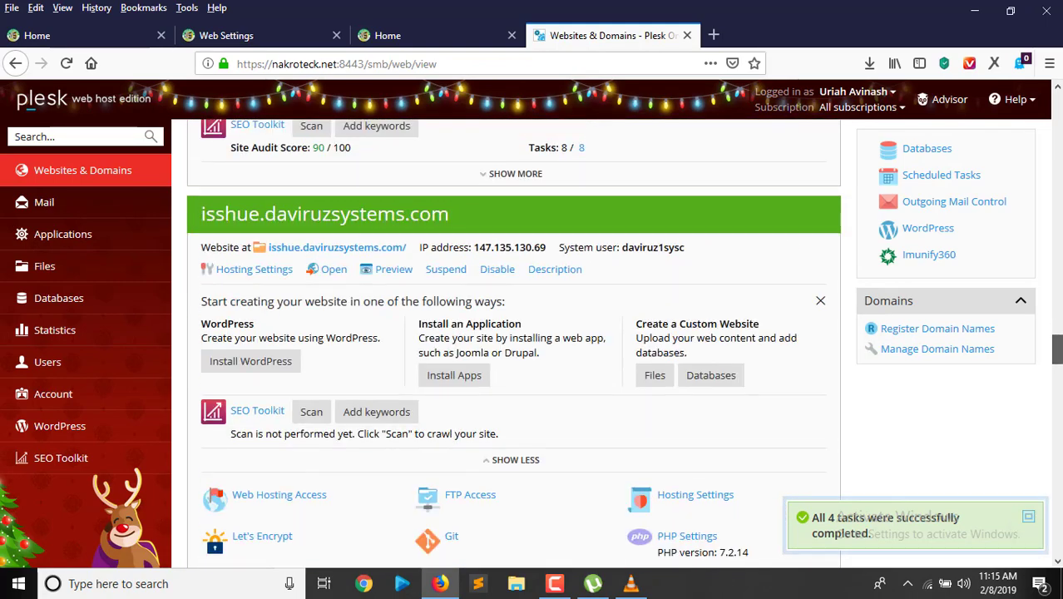
pyautogui.rightClick(338, 253)
pyautogui.click(401, 262)
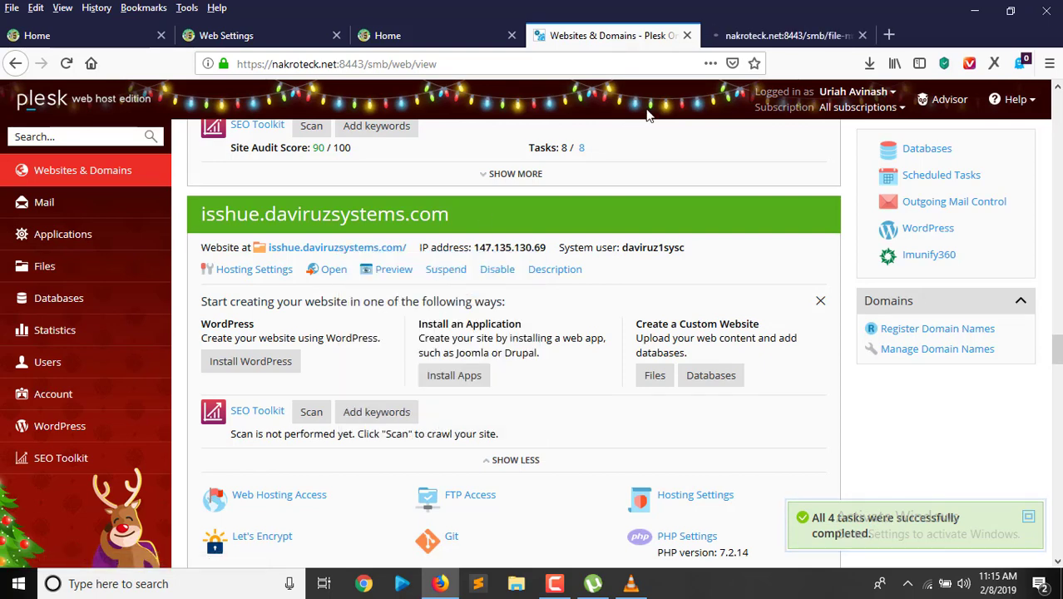
pyautogui.click(758, 40)
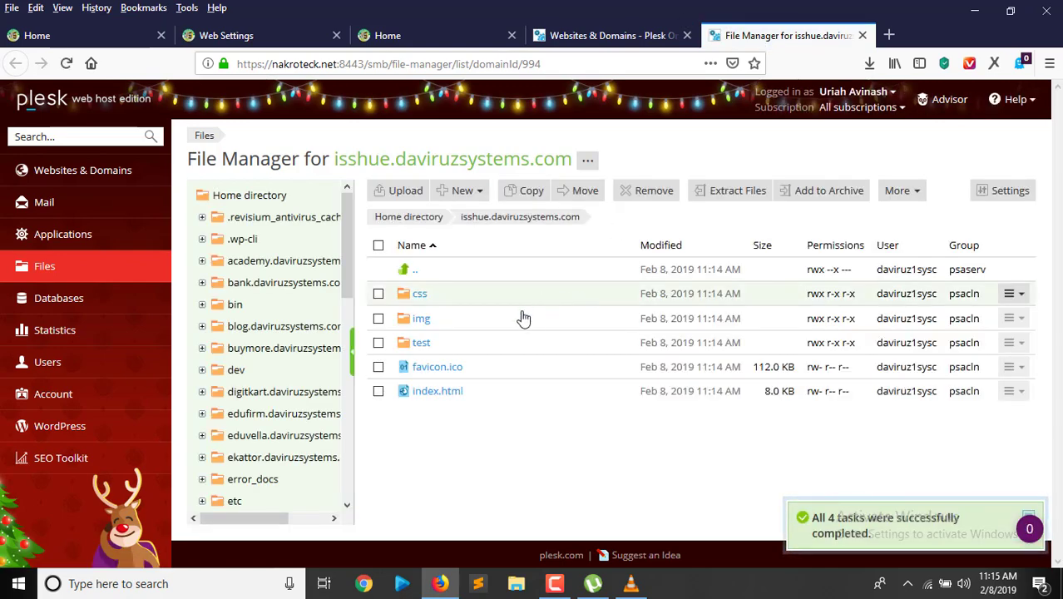
# Upload the local isshue-v1.5-main.zip archive to the subdomain folder.
pyautogui.click(406, 192)
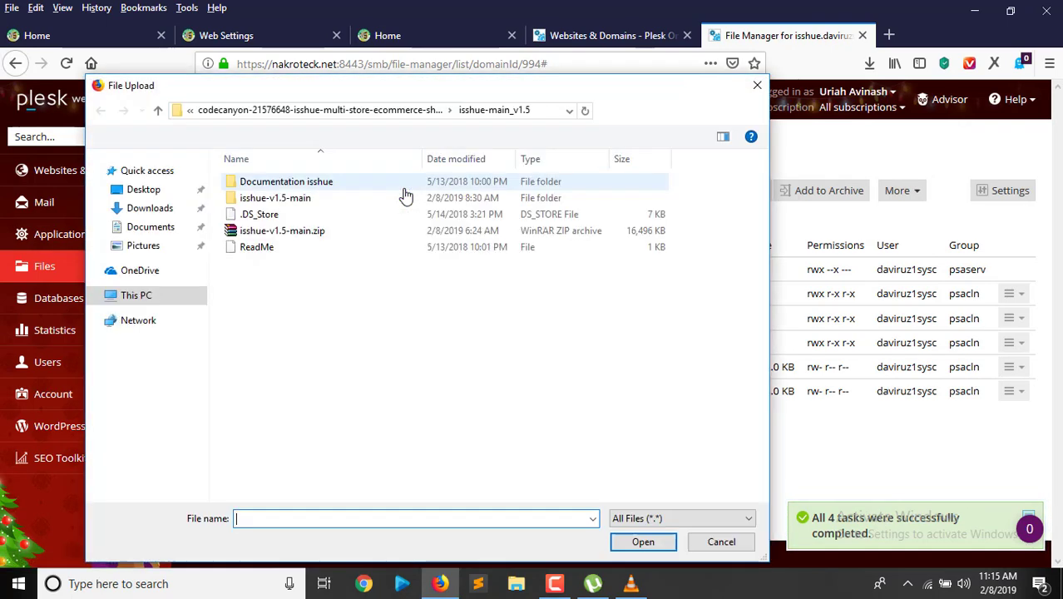
pyautogui.click(302, 239)
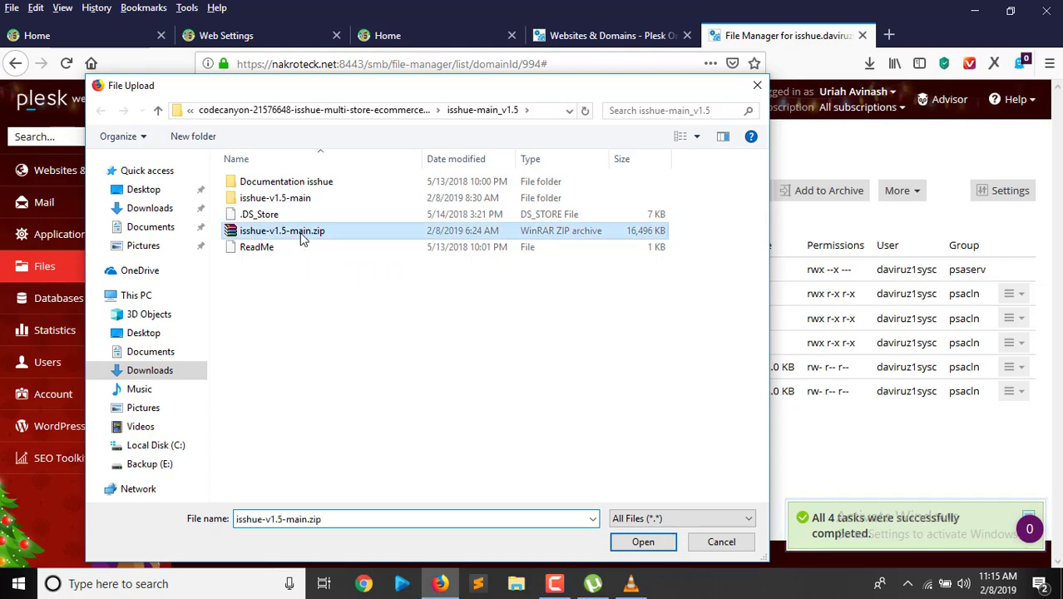
pyautogui.doubleClick(302, 239)
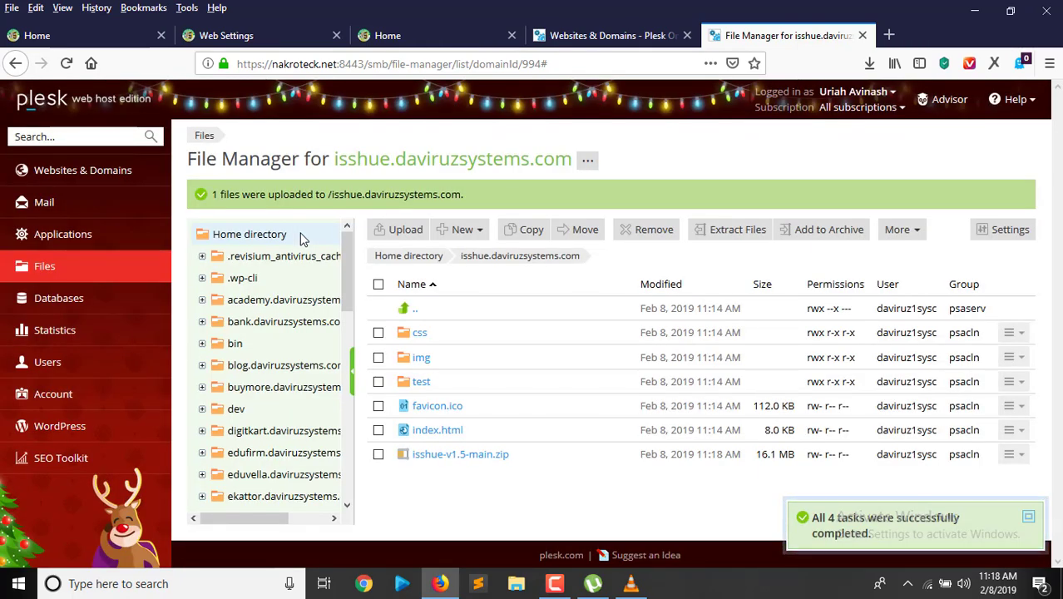
# Remove all old site files except isshue-v1.5-main.zip, then extract the archive into isshue.daviruzsystems.com.
pyautogui.click(378, 283)
pyautogui.click(378, 455)
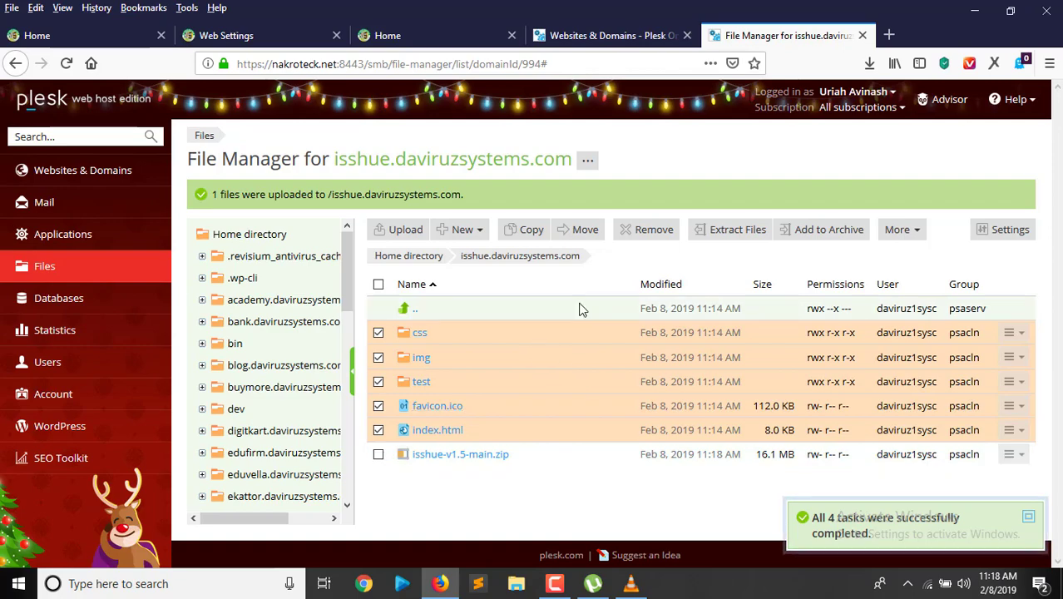
pyautogui.click(642, 231)
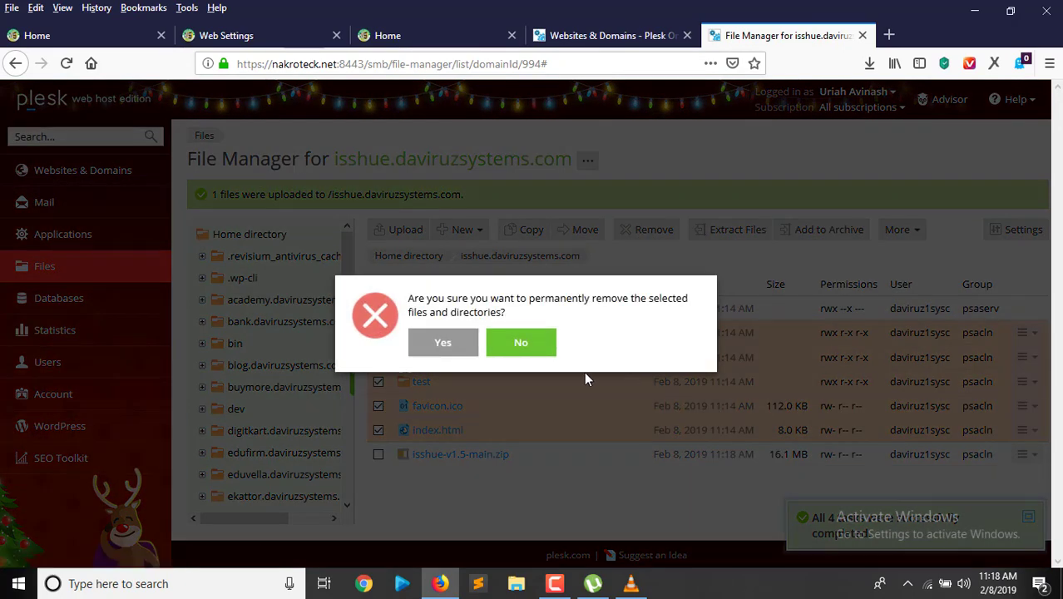
pyautogui.click(449, 347)
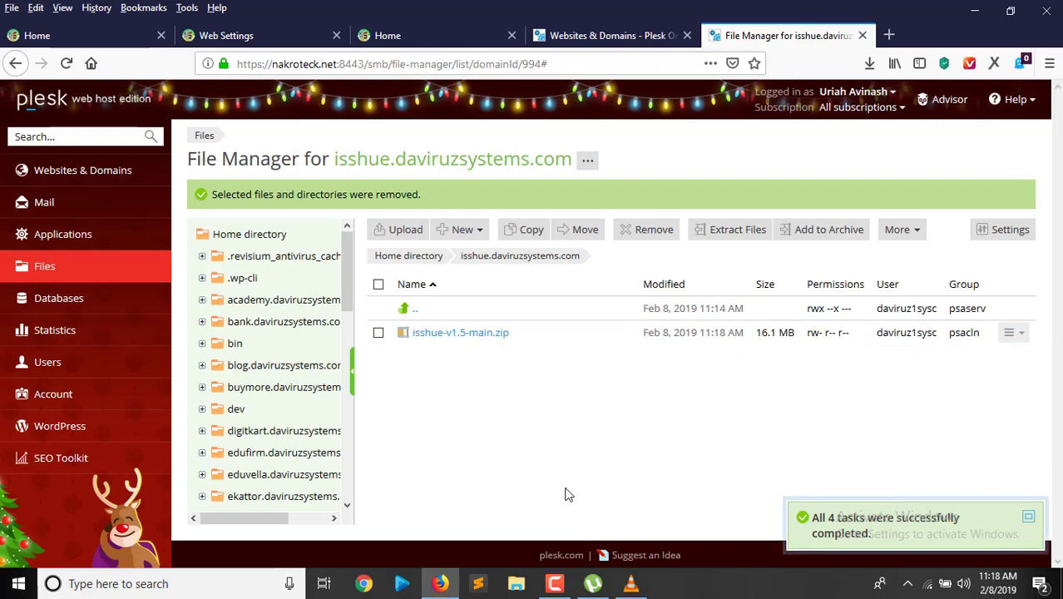
pyautogui.click(457, 335)
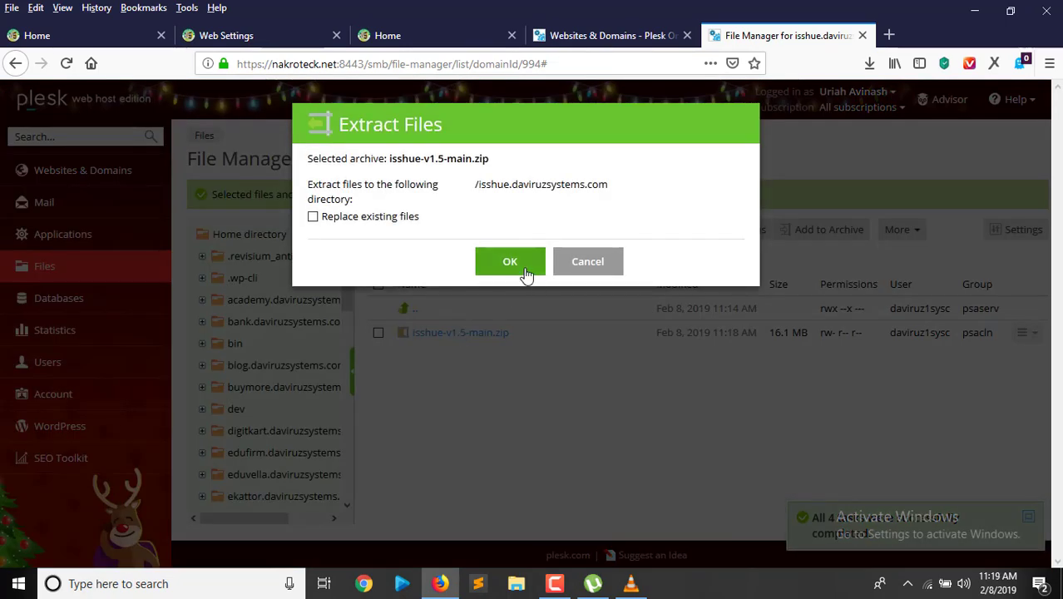
pyautogui.click(525, 269)
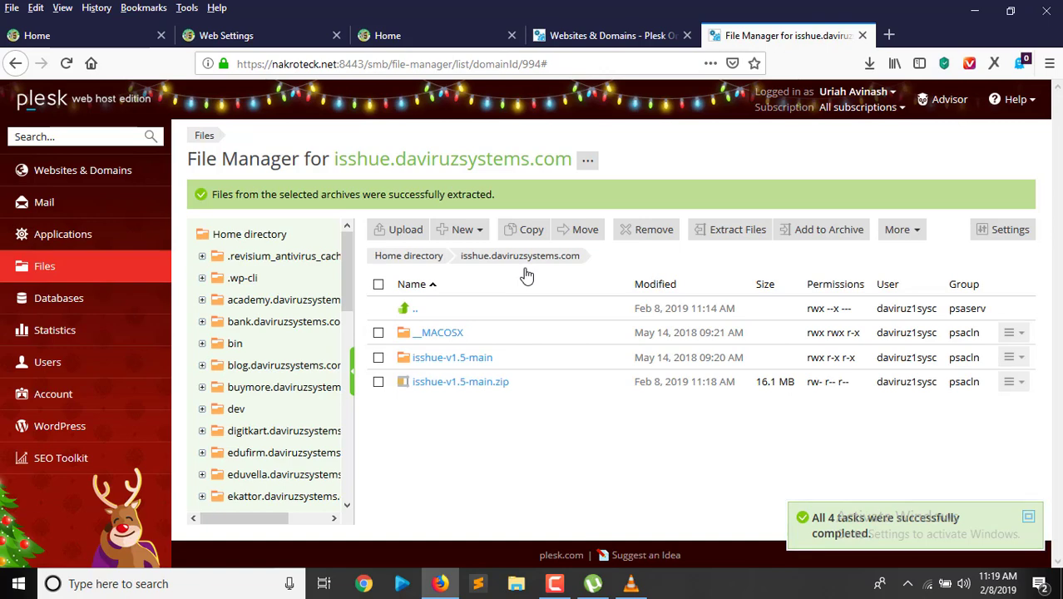
# Move all 12 items from isshue-v1.5-main into isshue.daviruzsystems.com, then return to Websites & Domains.
pyautogui.click(441, 359)
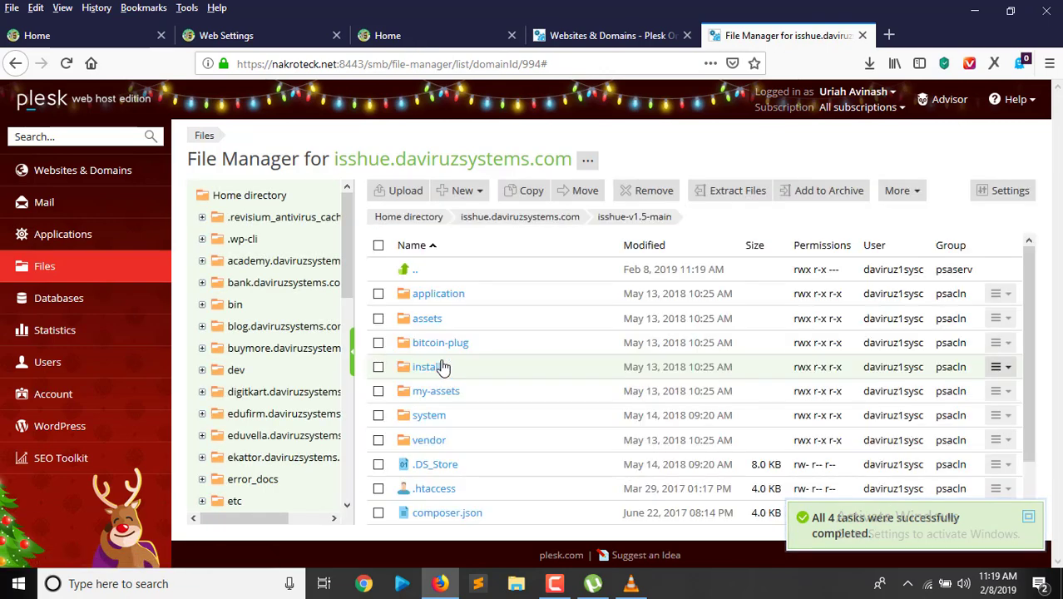
pyautogui.click(379, 245)
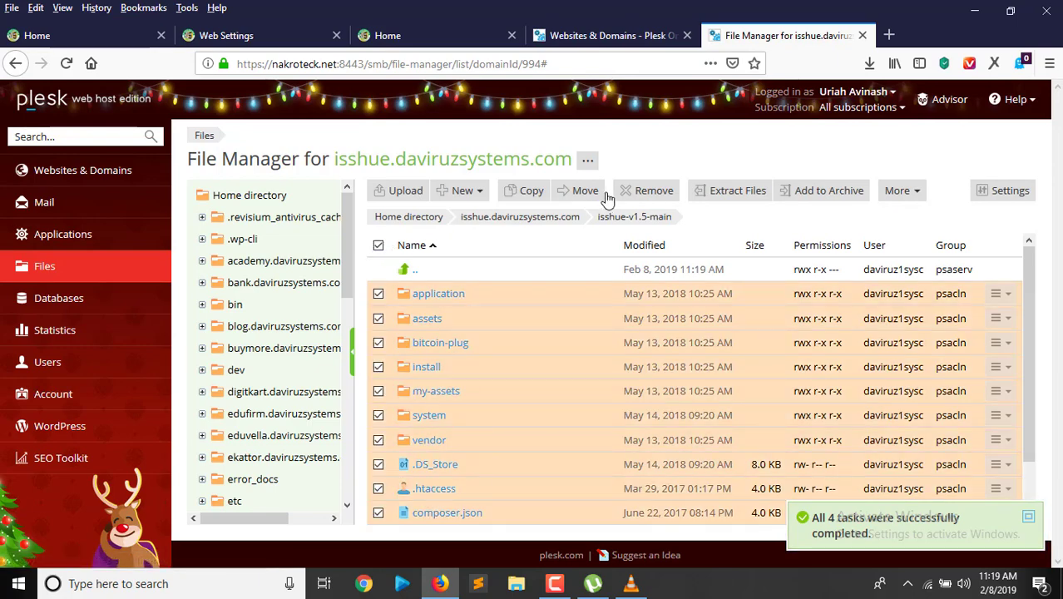
pyautogui.click(587, 191)
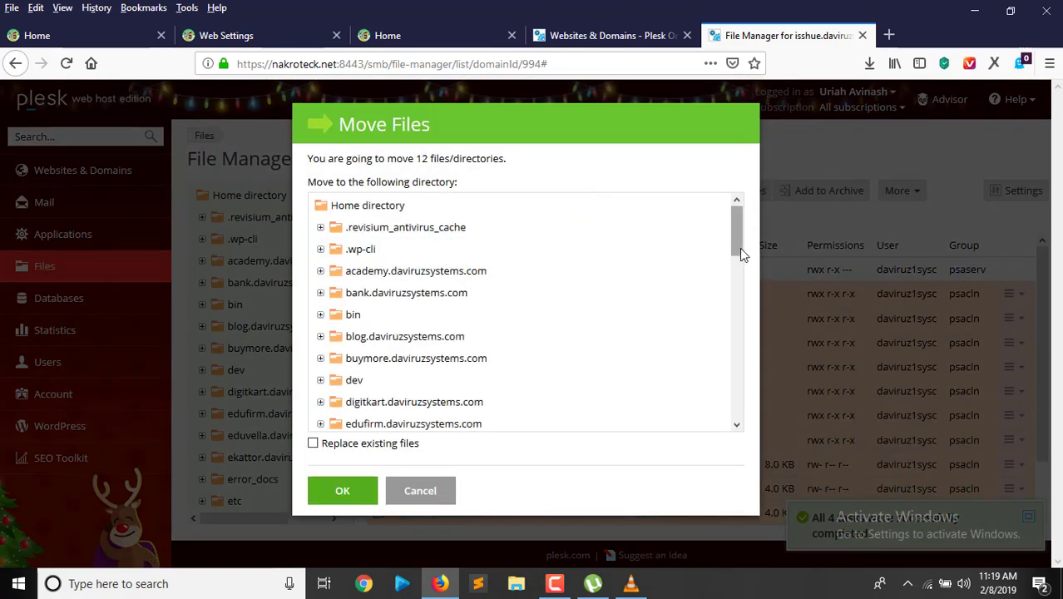
pyautogui.moveTo(738, 238); pyautogui.dragTo(755, 349)
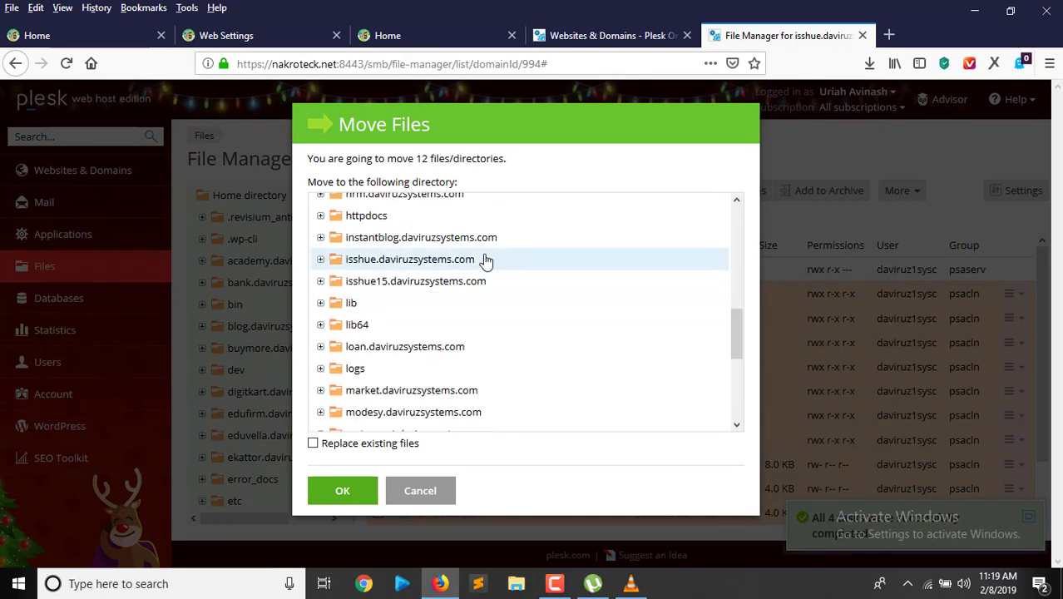
pyautogui.click(470, 263)
pyautogui.click(348, 493)
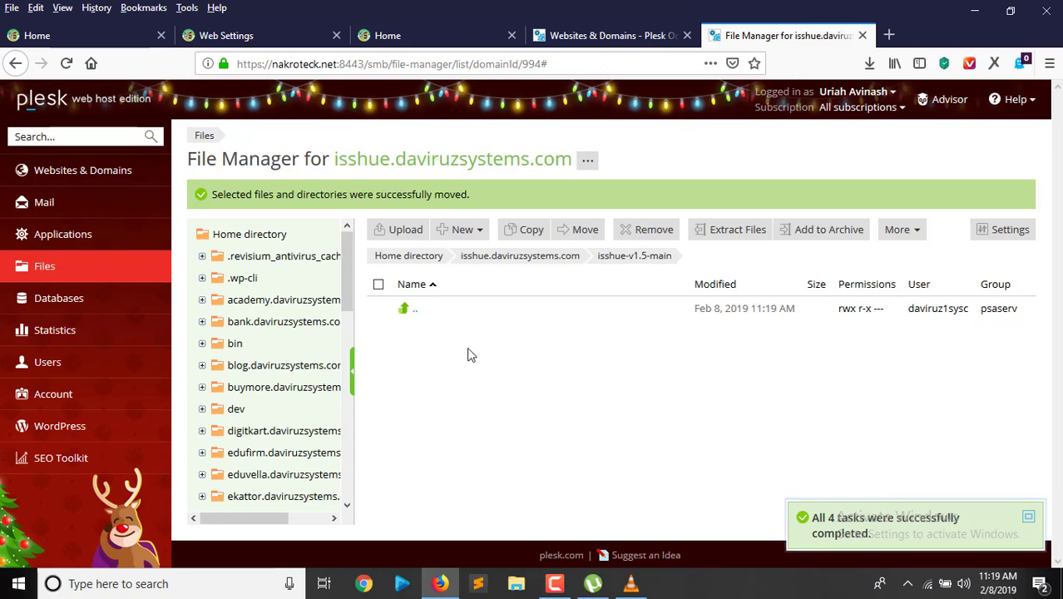
pyautogui.click(605, 37)
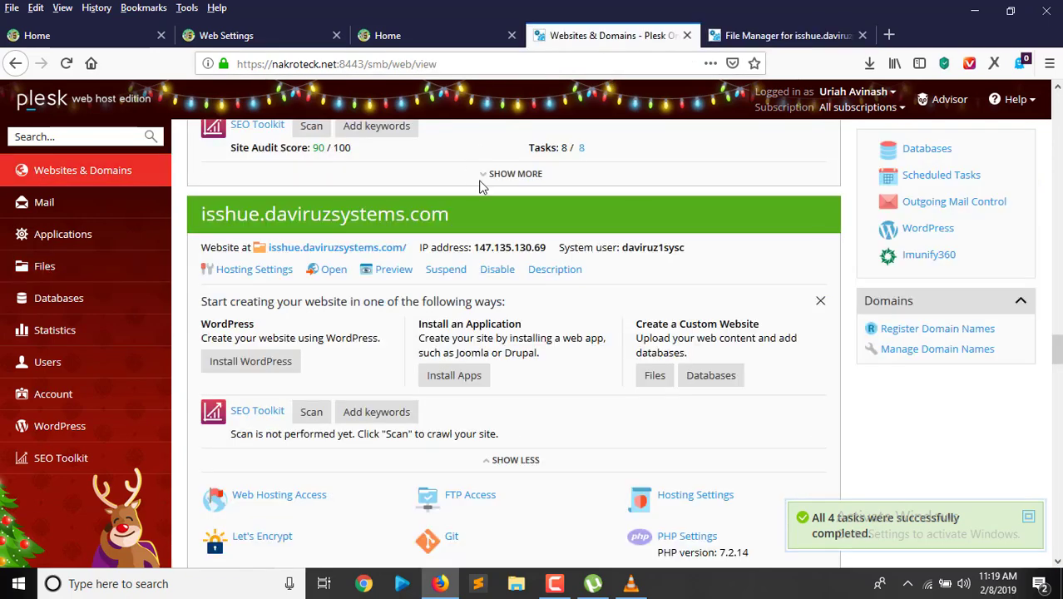
# List databases for the daviruzsystems.com webspace and select the daviruzsystems_bookingo name.
pyautogui.click(922, 150)
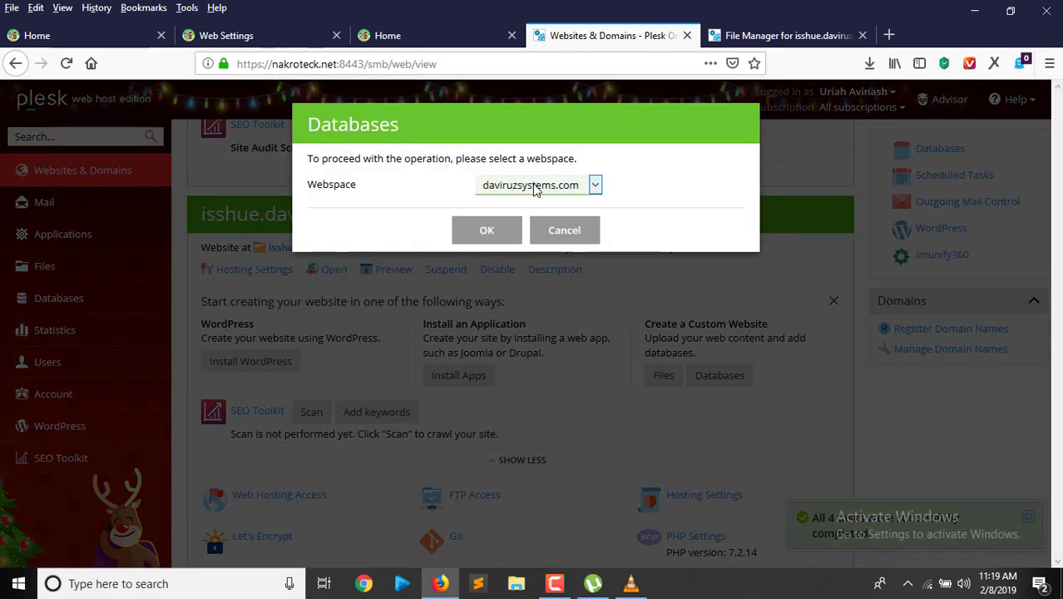
pyautogui.click(596, 187)
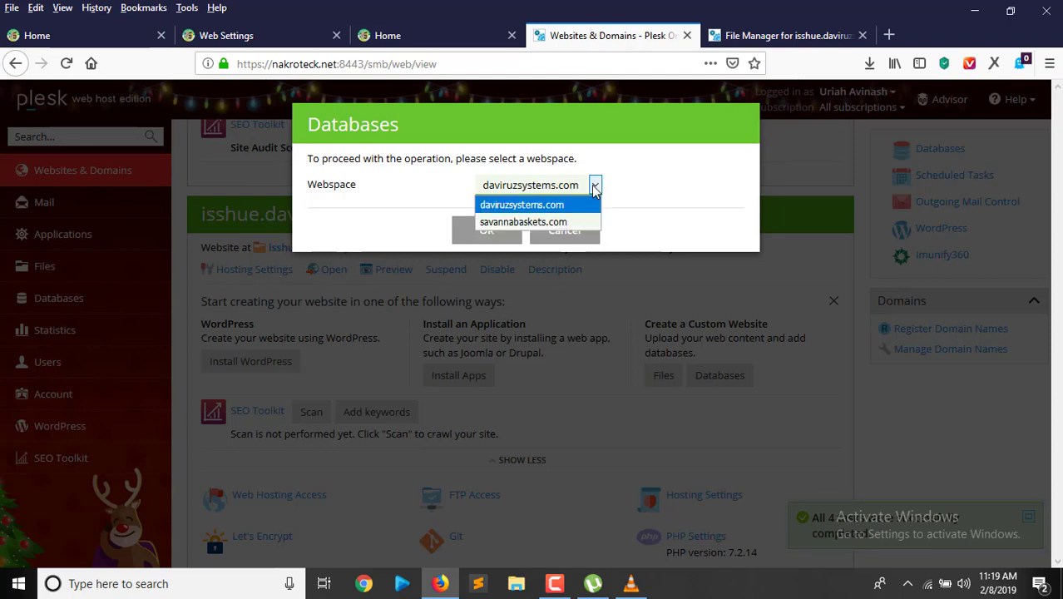
pyautogui.click(563, 205)
pyautogui.click(486, 231)
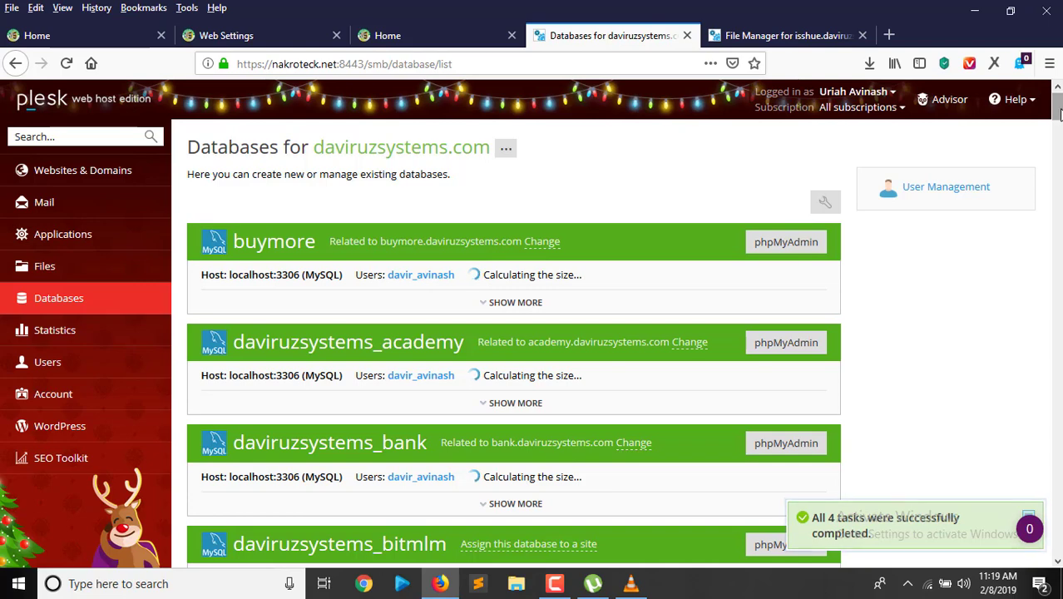
pyautogui.scroll(-2, 1057, 119)
pyautogui.scroll(-2, 1056, 119)
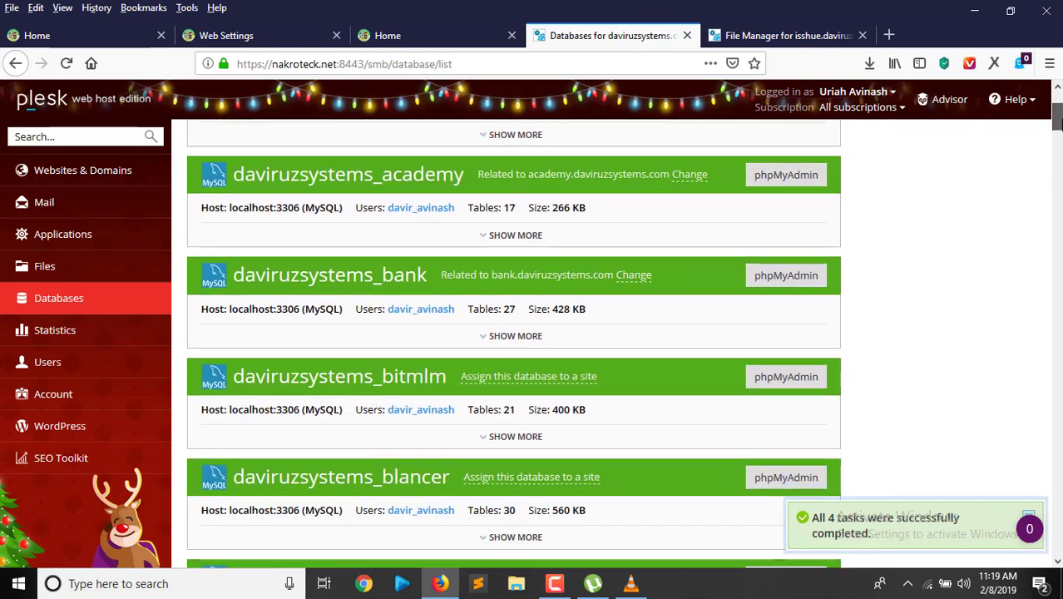
pyautogui.scroll(-3, 1057, 120)
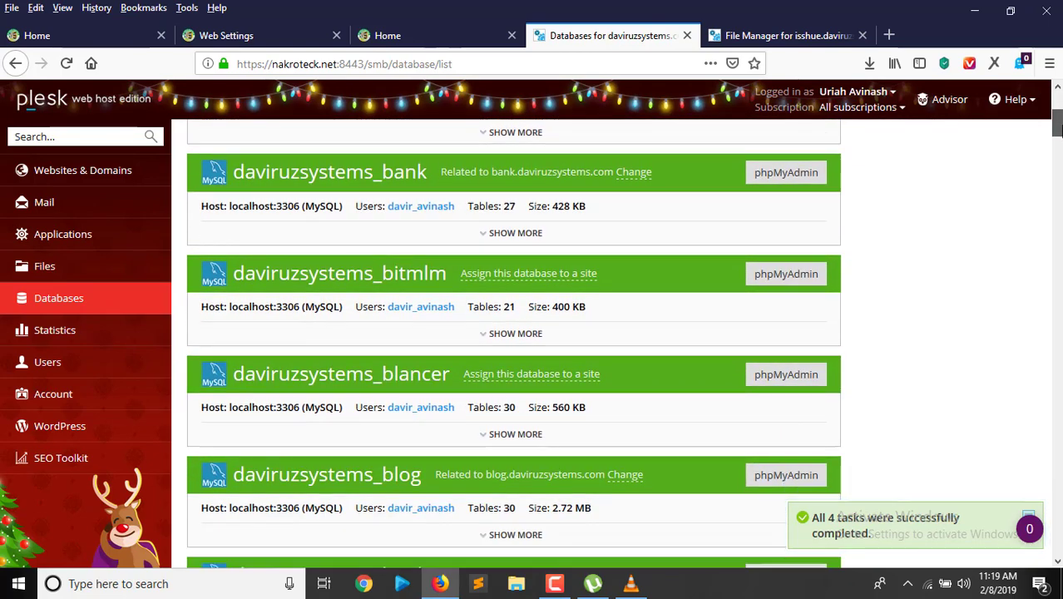
pyautogui.scroll(-5, 1056, 123)
pyautogui.scroll(-2, 1057, 137)
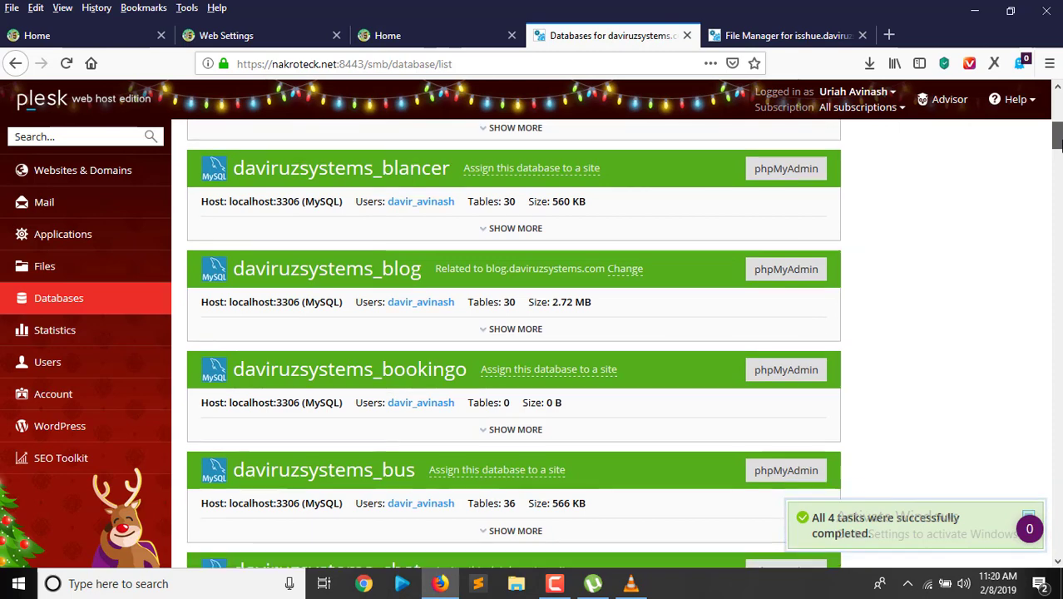
pyautogui.scroll(-1, 1056, 143)
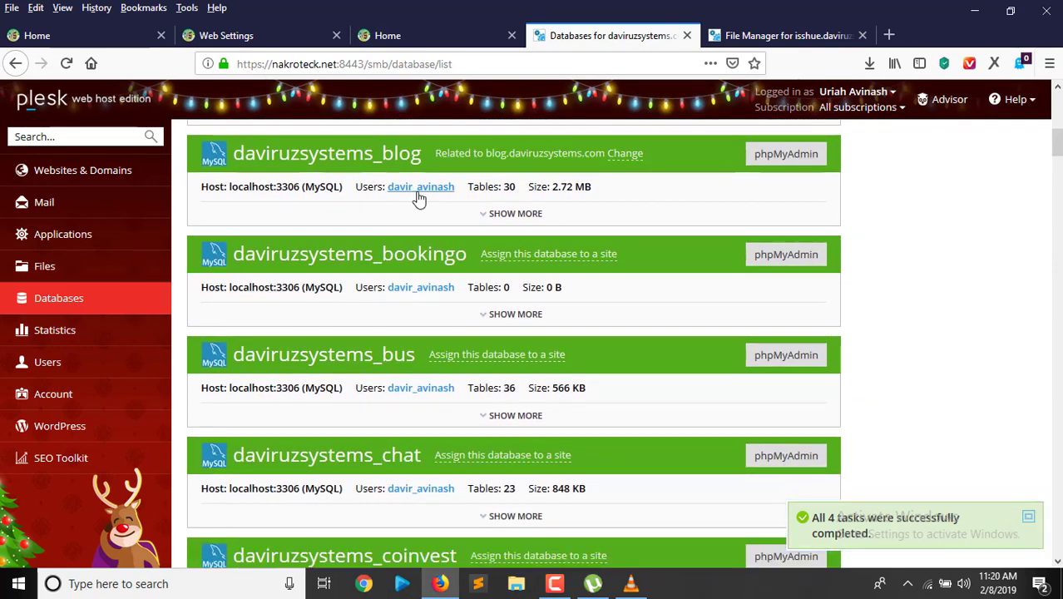
pyautogui.moveTo(403, 258); pyautogui.dragTo(235, 255)
pyautogui.hotkey('ctrl', 'c')
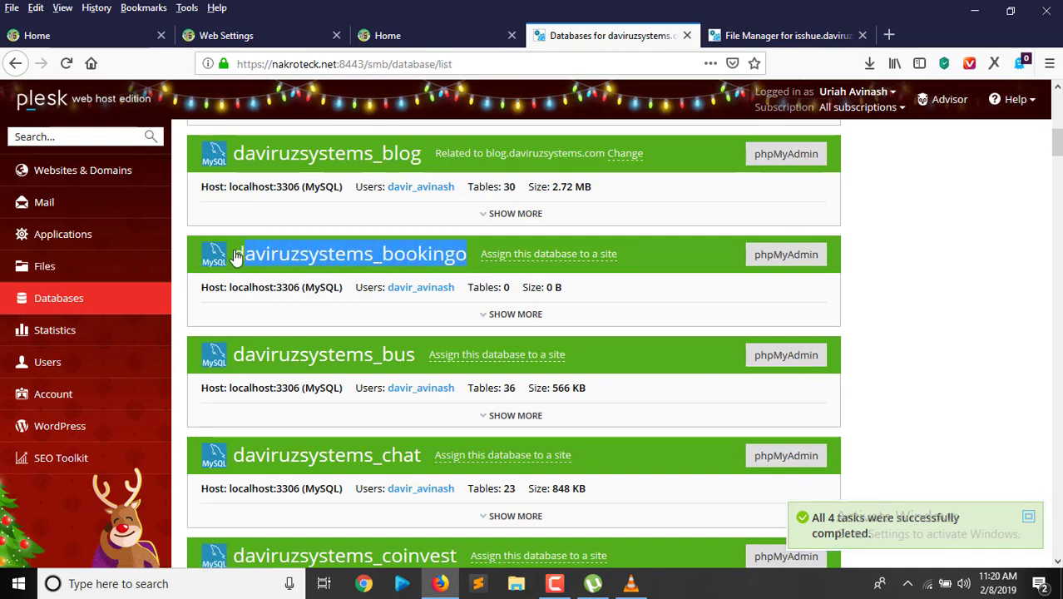
# Copy the daviruzsystems_bookingo name, relate it to isshue.daviruzsystems.com, and return to Websites & Domains.
pyautogui.rightClick(282, 257)
pyautogui.click(337, 264)
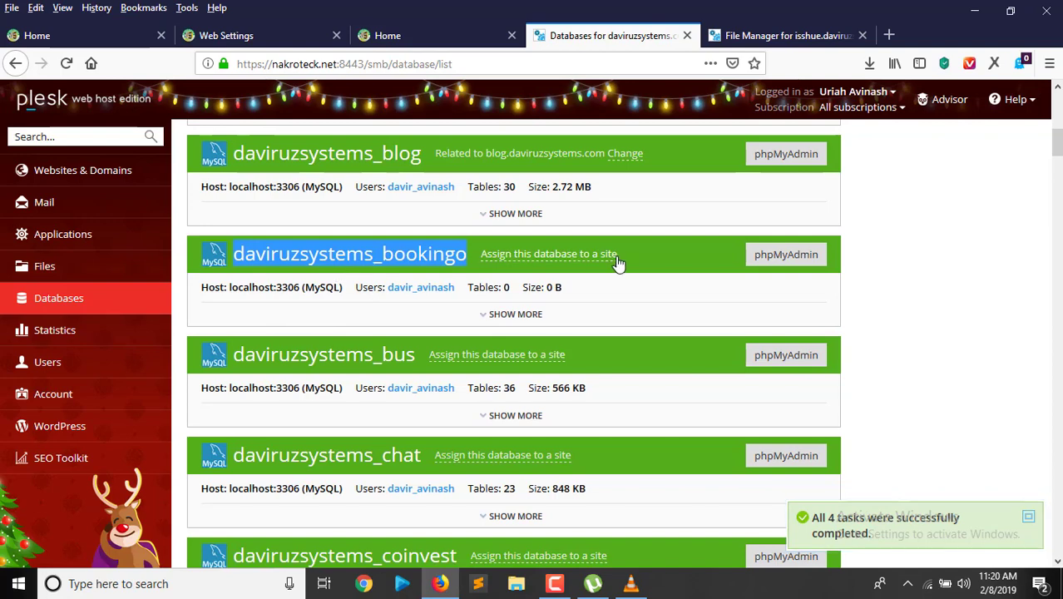
pyautogui.click(591, 263)
pyautogui.click(463, 277)
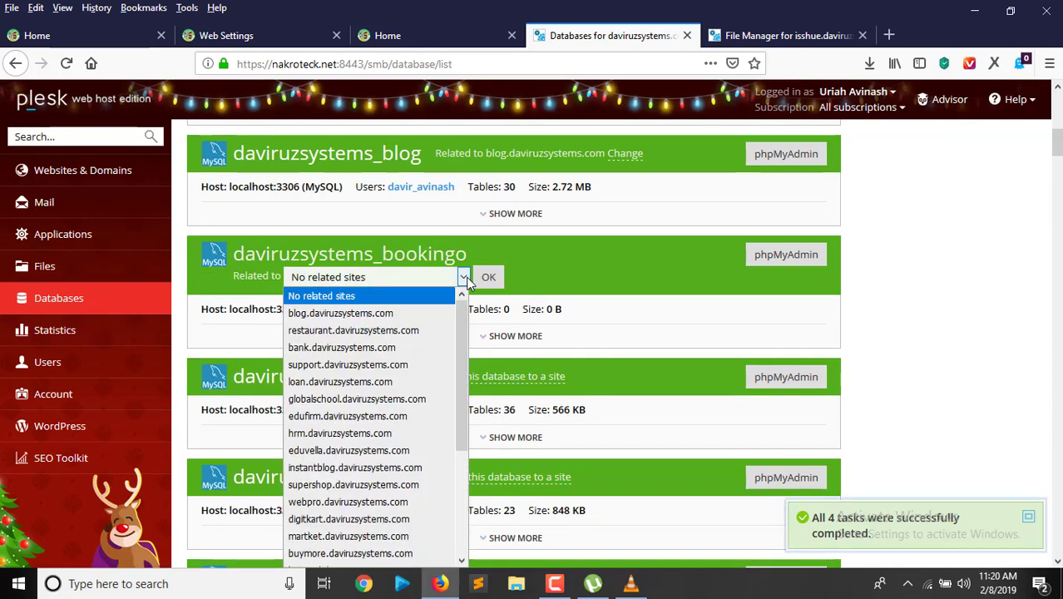
pyautogui.moveTo(463, 391); pyautogui.dragTo(474, 488)
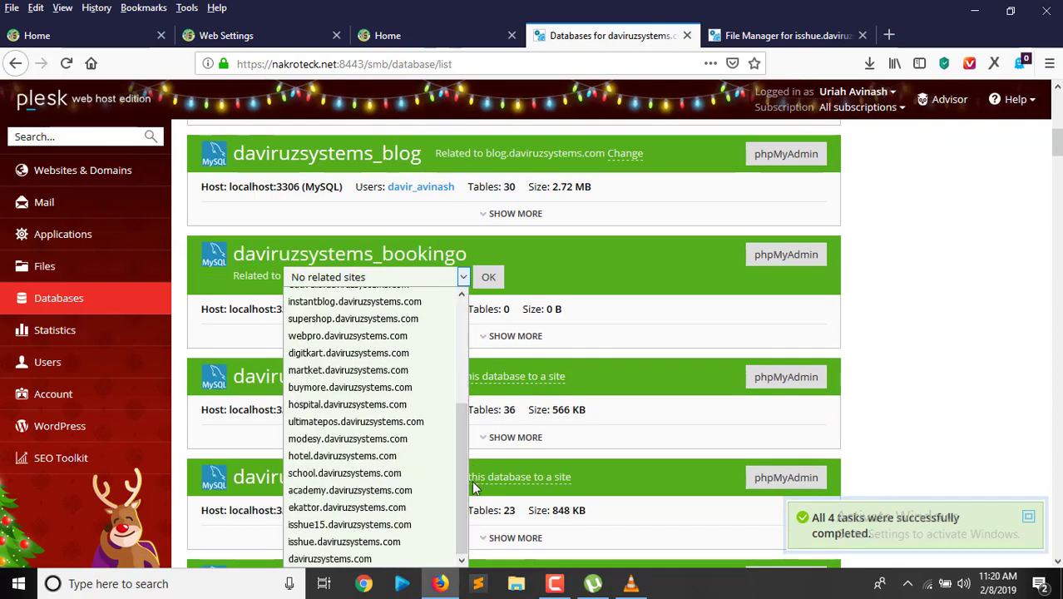
pyautogui.click(344, 543)
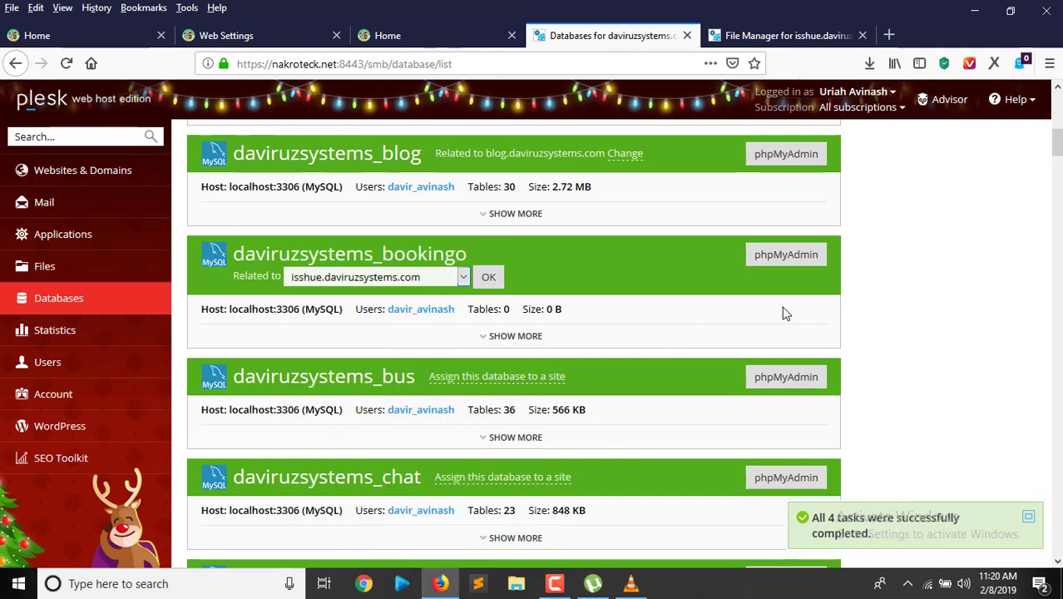
pyautogui.click(499, 278)
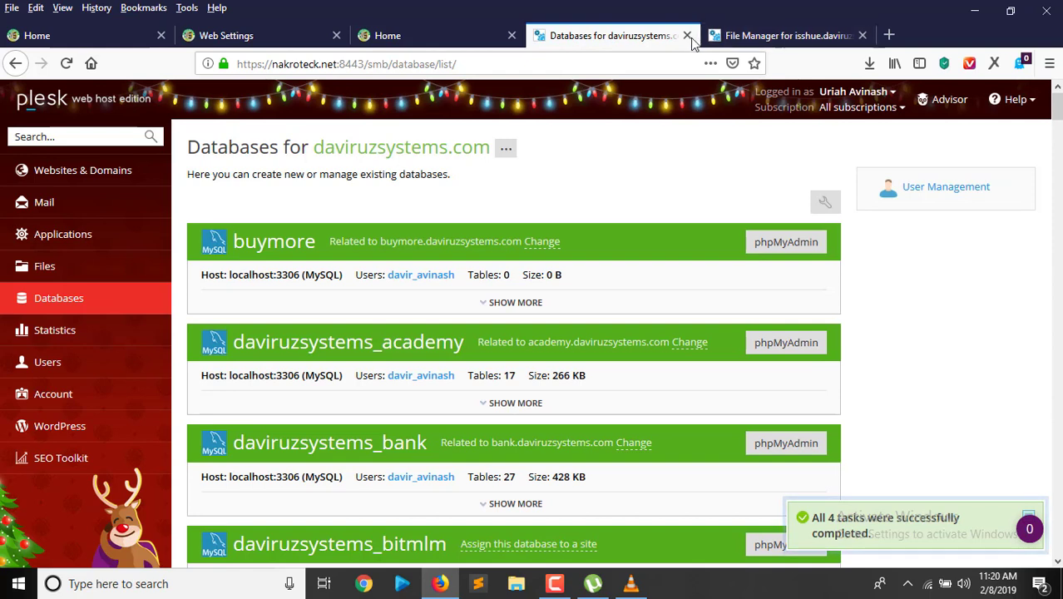
pyautogui.click(96, 169)
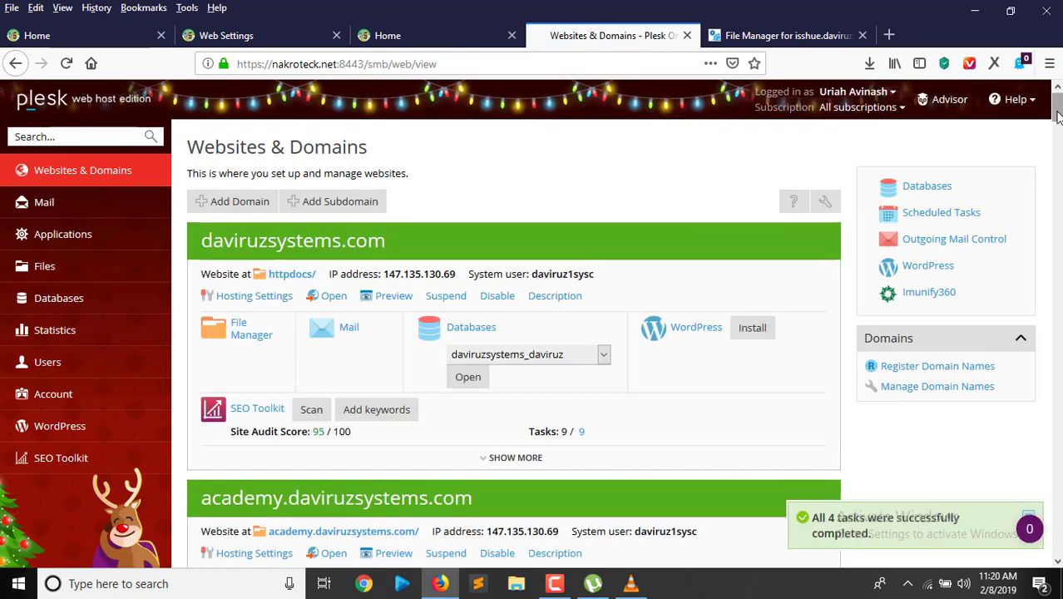
# Preview isshue.daviruzsystems.com from the websites list, revealing its database connection error.
pyautogui.scroll(-3, 1056, 139)
pyautogui.scroll(-20, 513, 341)
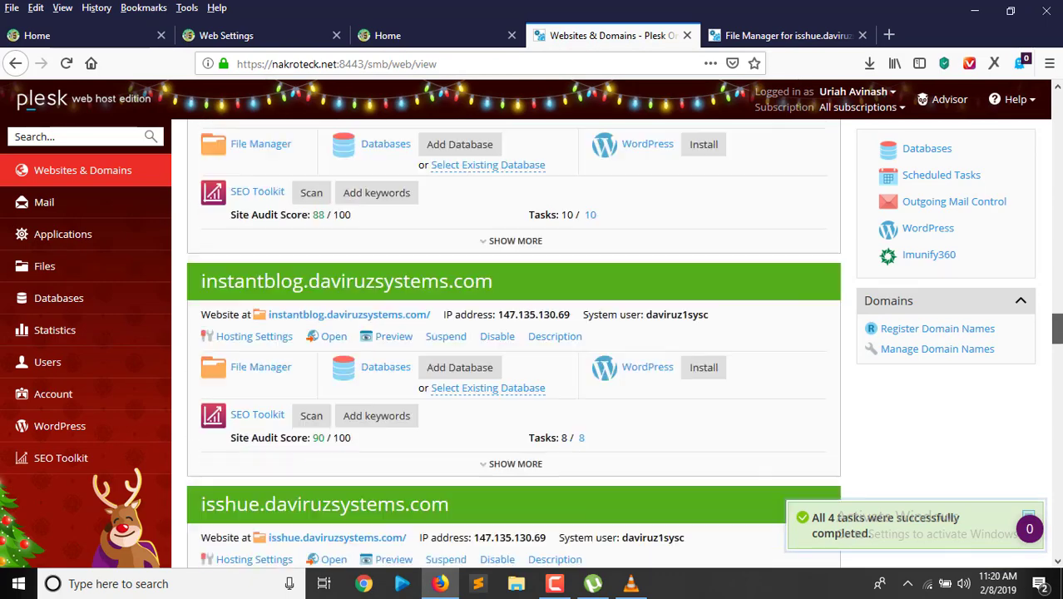
pyautogui.moveTo(1056, 342)
pyautogui.mouseDown()
pyautogui.moveTo(1056, 366)
pyautogui.moveTo(1057, 342)
pyautogui.moveTo(1057, 356)
pyautogui.mouseUp()
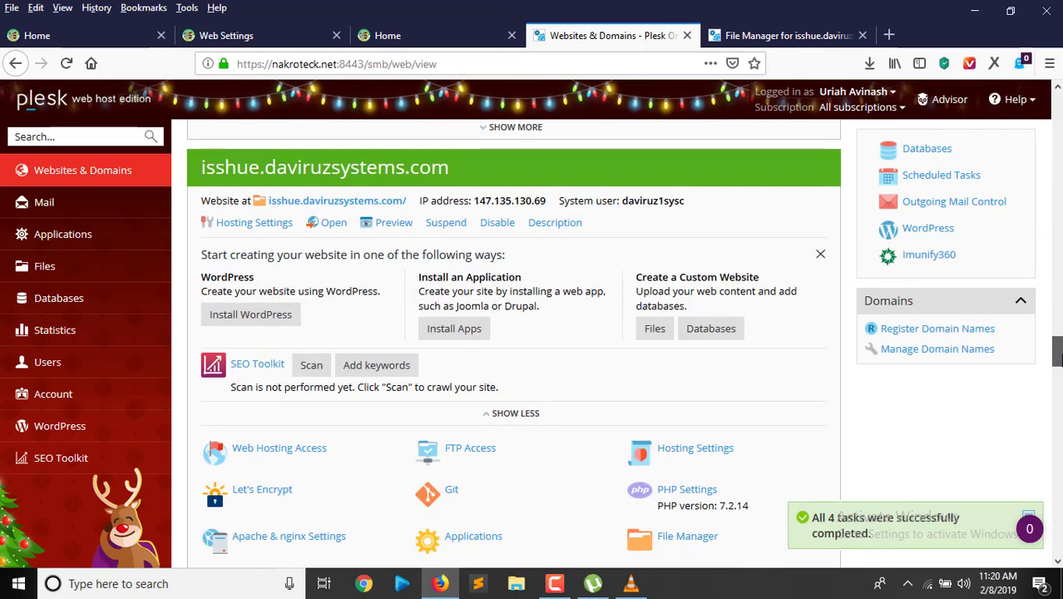
pyautogui.click(386, 226)
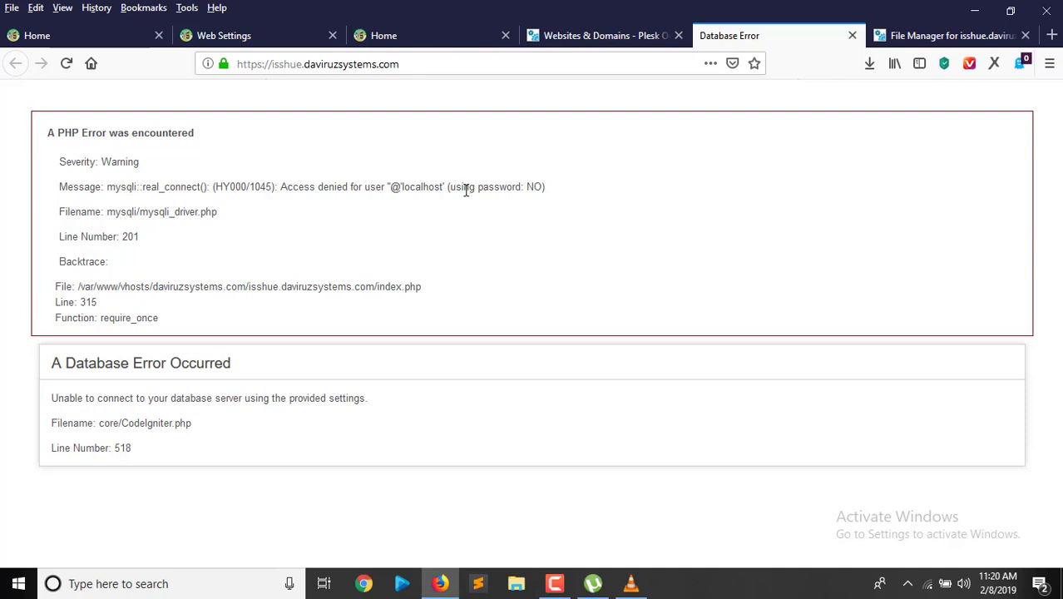
# Append /install to the site's URL to load the Isshue installer.
pyautogui.click(414, 66)
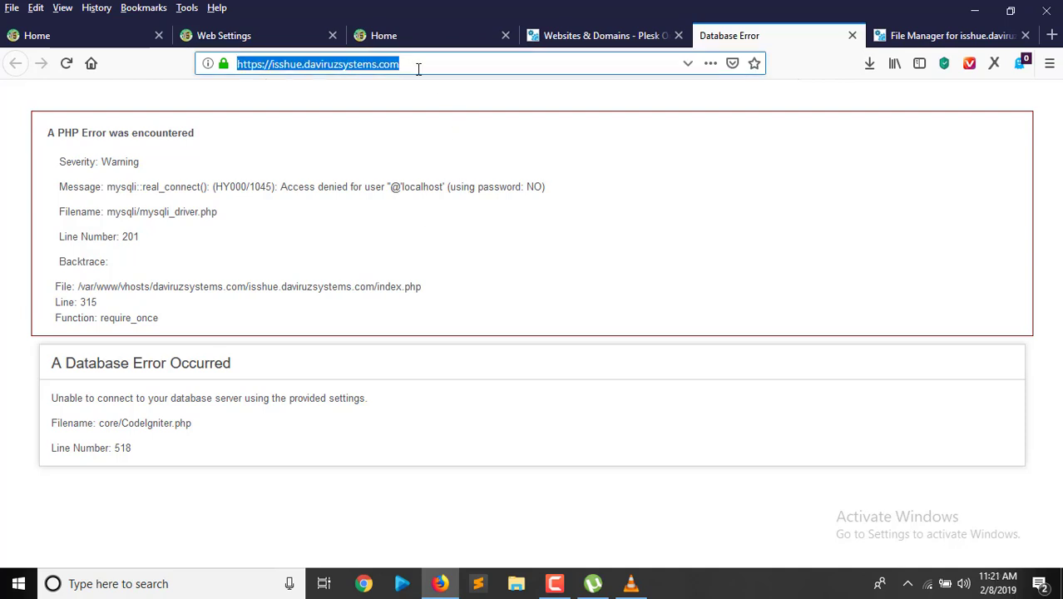
pyautogui.click(419, 68)
pyautogui.write('/in')
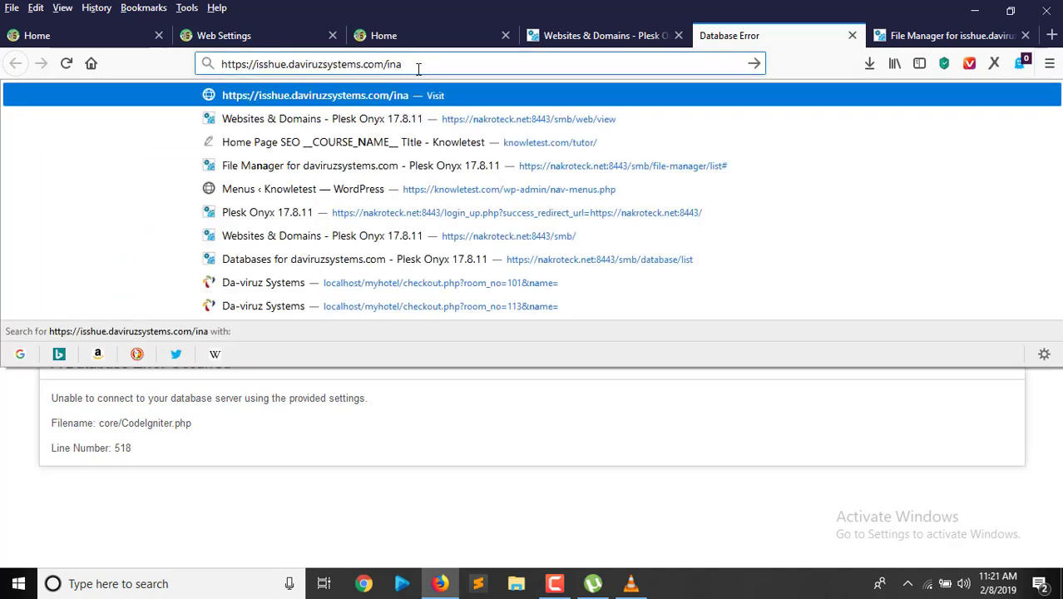
pyautogui.write('stall')
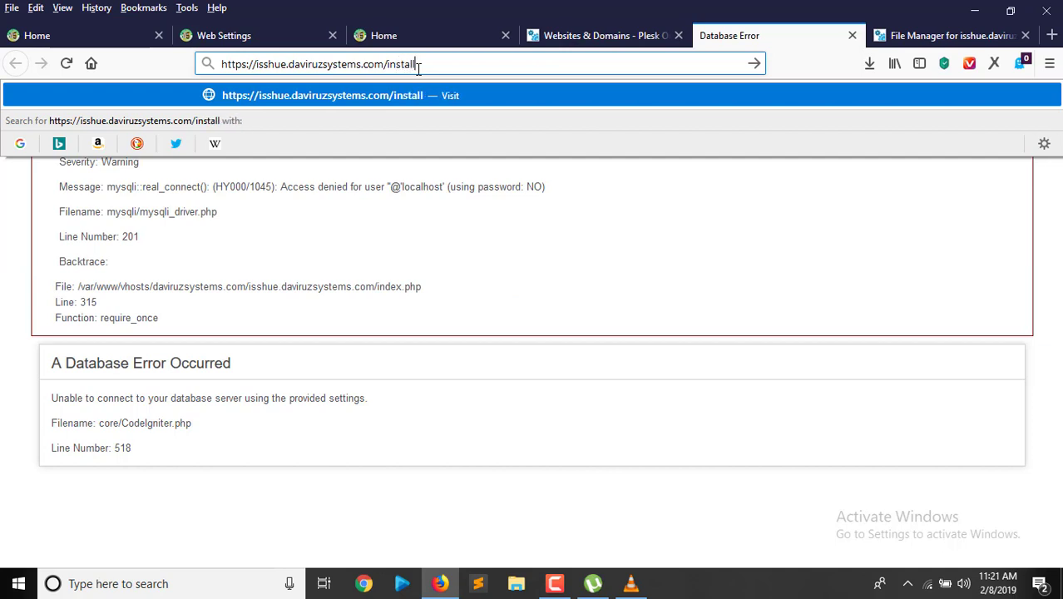
pyautogui.press('Return')
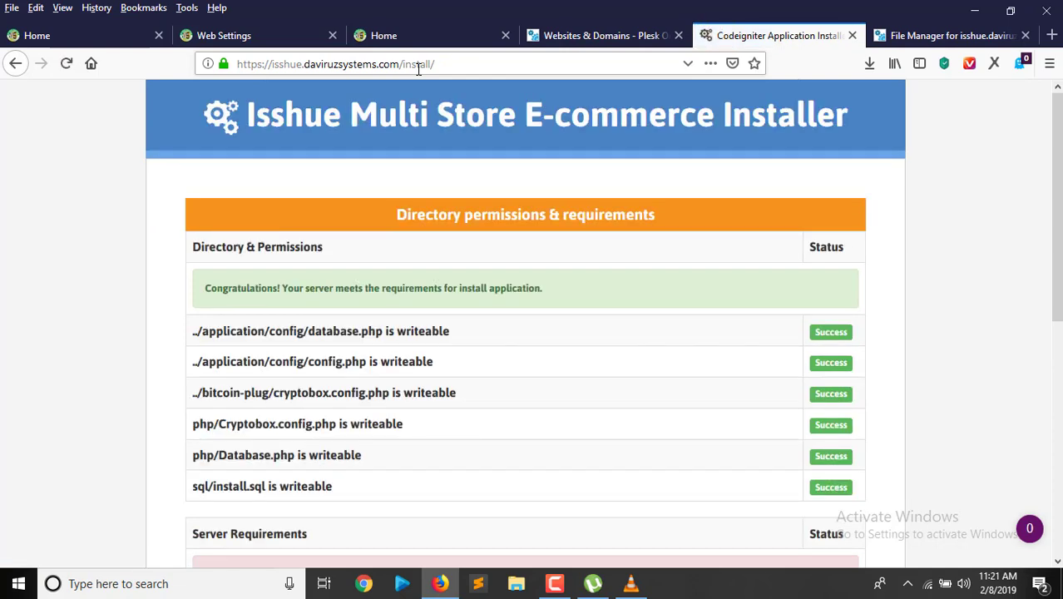
# Scroll past the Server Requirements check and advance to the App Installation Information step.
pyautogui.moveTo(1056, 235); pyautogui.dragTo(1056, 387)
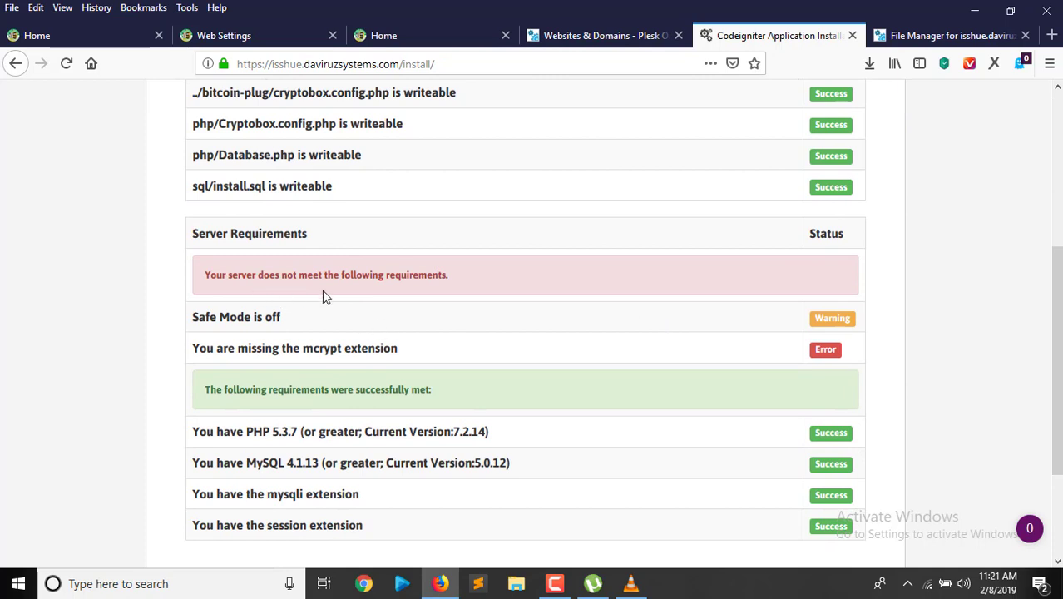
pyautogui.moveTo(1060, 294); pyautogui.dragTo(1060, 368)
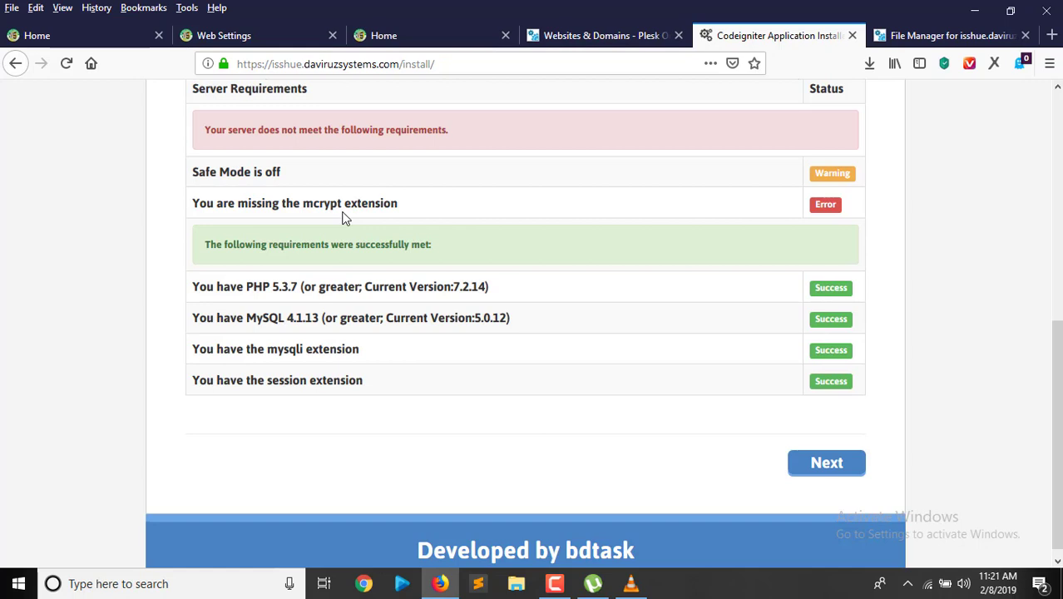
pyautogui.click(822, 472)
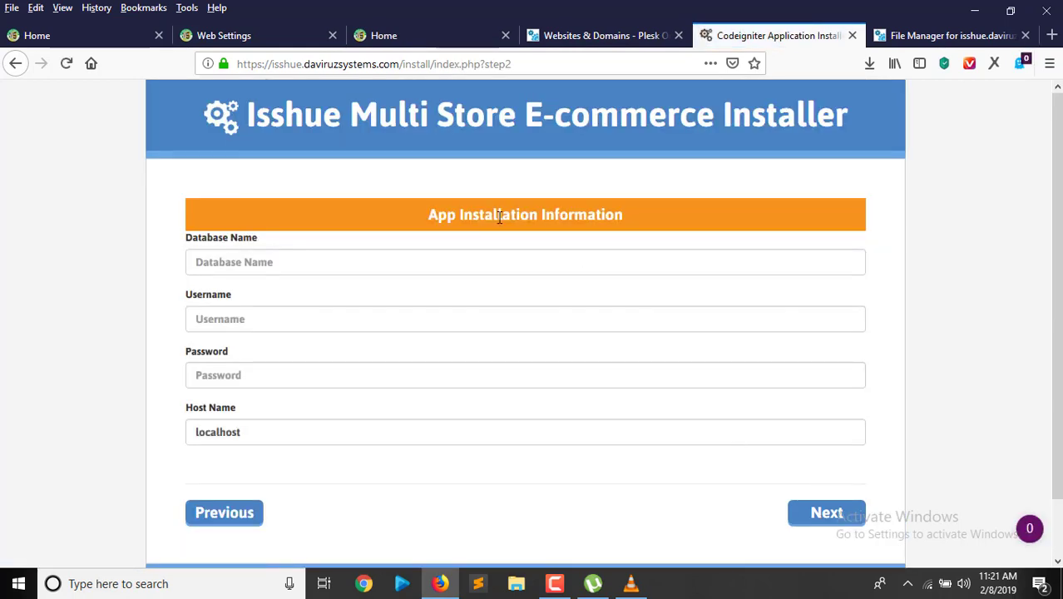
# Enter database daviruzsystems_bookingo with its user and password, keeping localhost, and run the installation.
pyautogui.click(375, 264)
pyautogui.hotkey('ctrl', 'v')
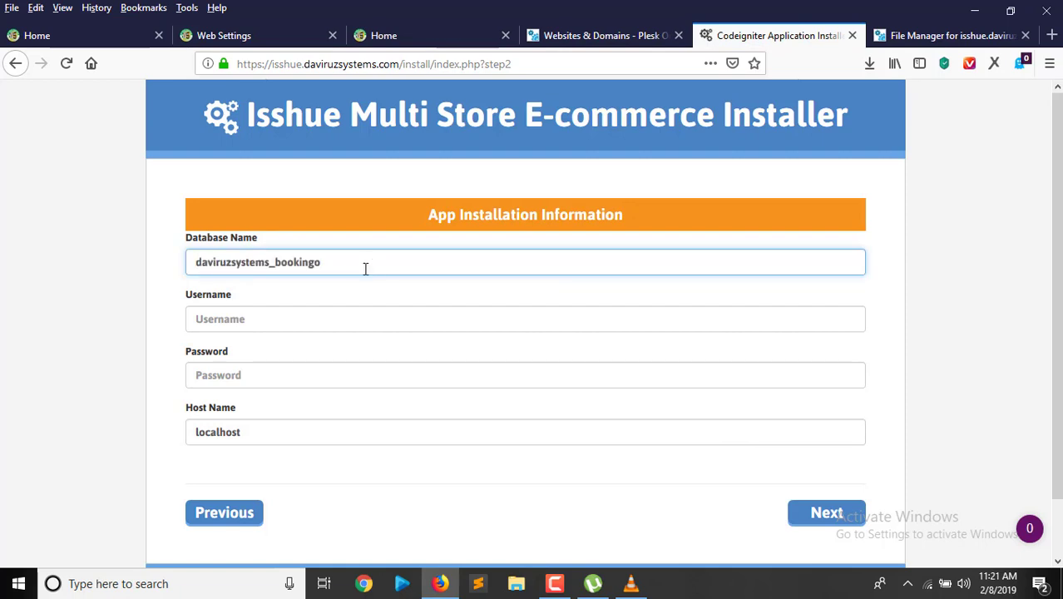
pyautogui.click(290, 327)
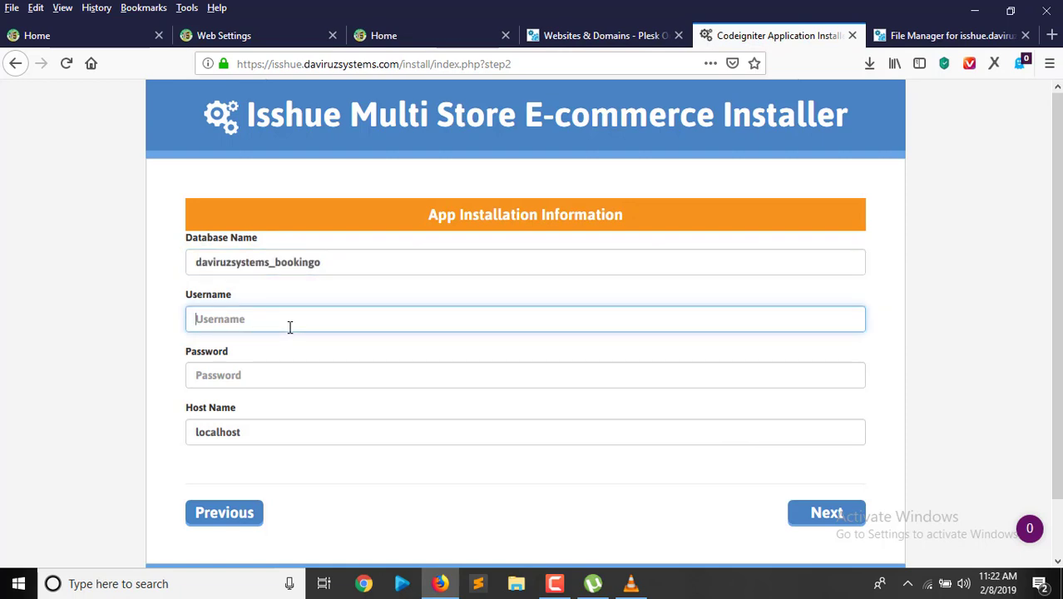
pyautogui.write('davir')
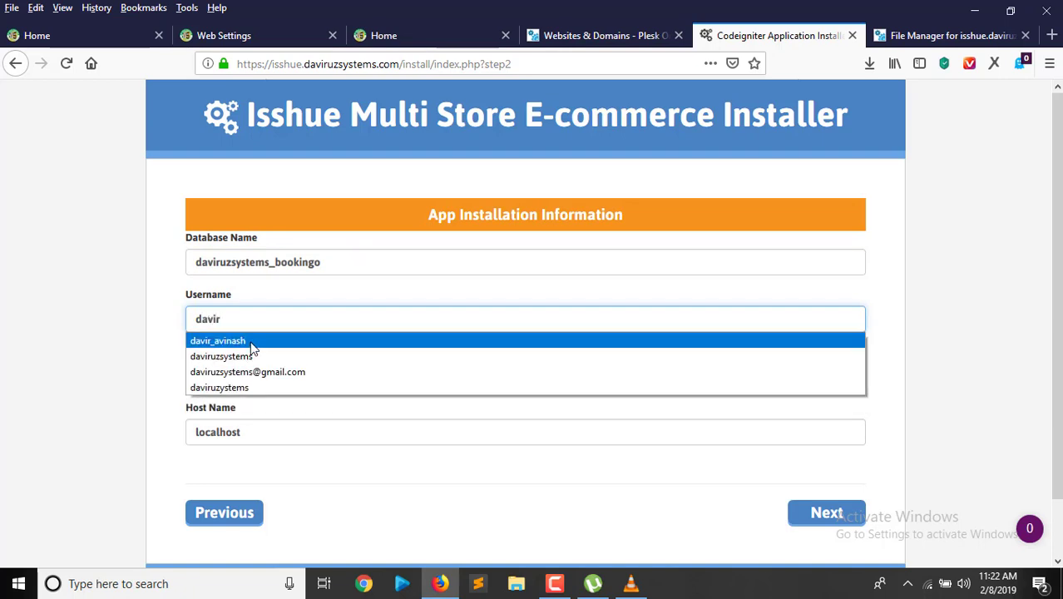
pyautogui.click(251, 341)
pyautogui.press('Tab')
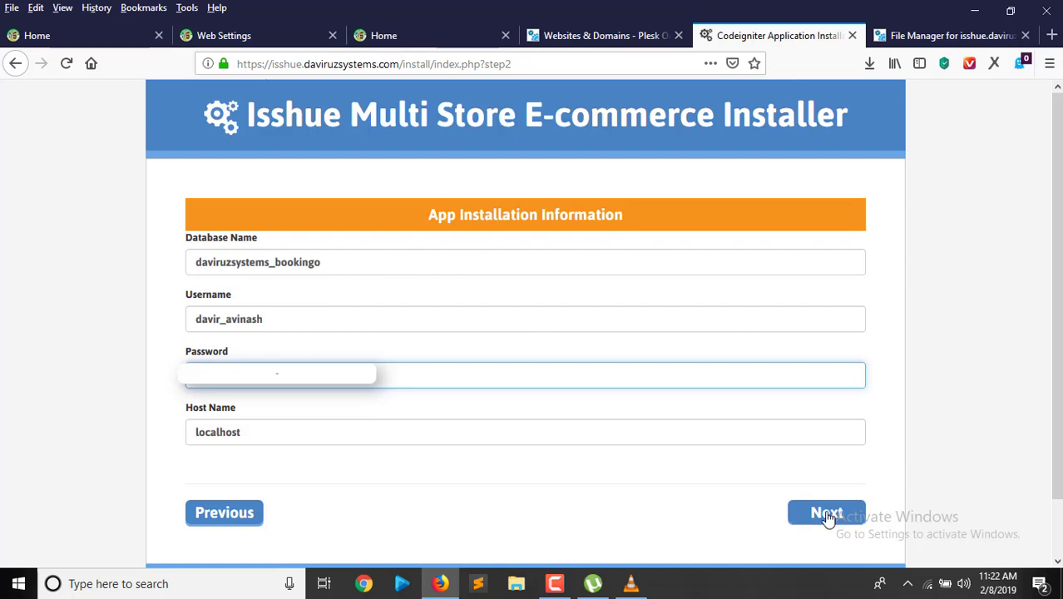
pyautogui.click(828, 516)
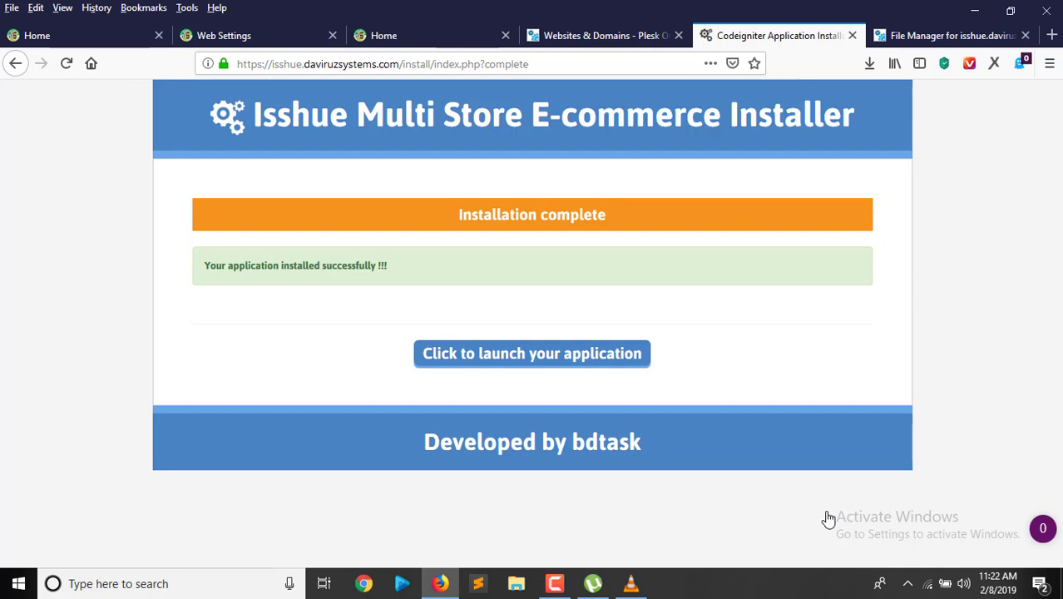
# Launch the installed Isshue store at isshue.daviruzsystems.com/home.
pyautogui.click(562, 362)
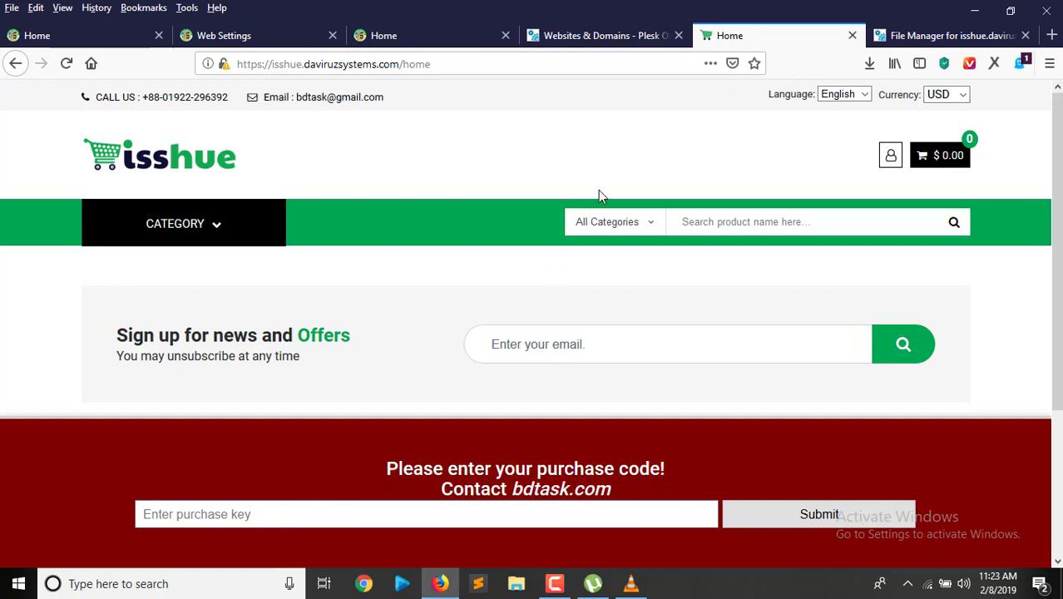
# Refresh the storefront home page with F5 to load its full footer.
pyautogui.press('F5')
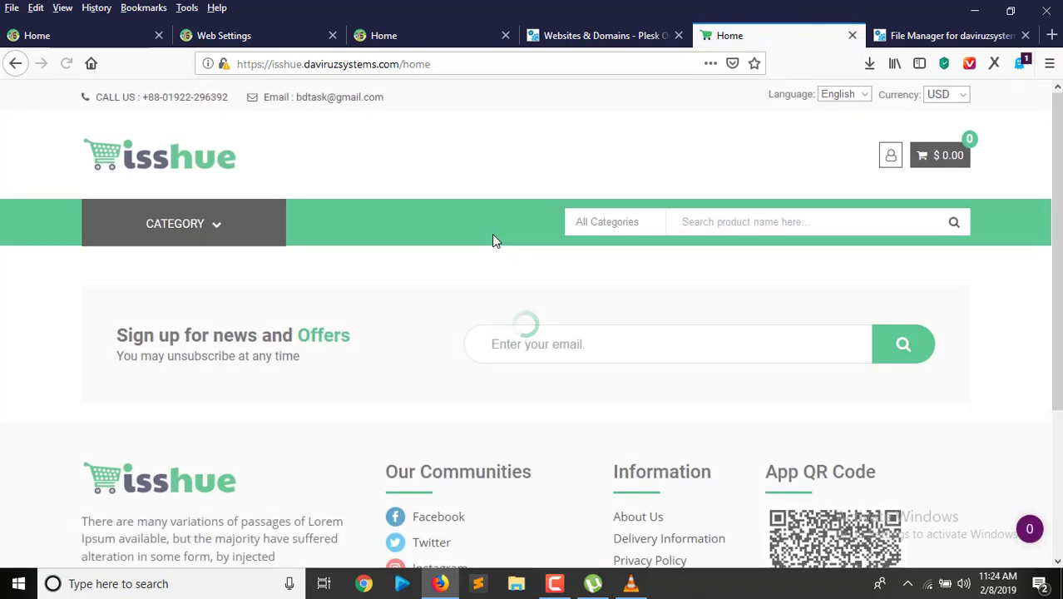